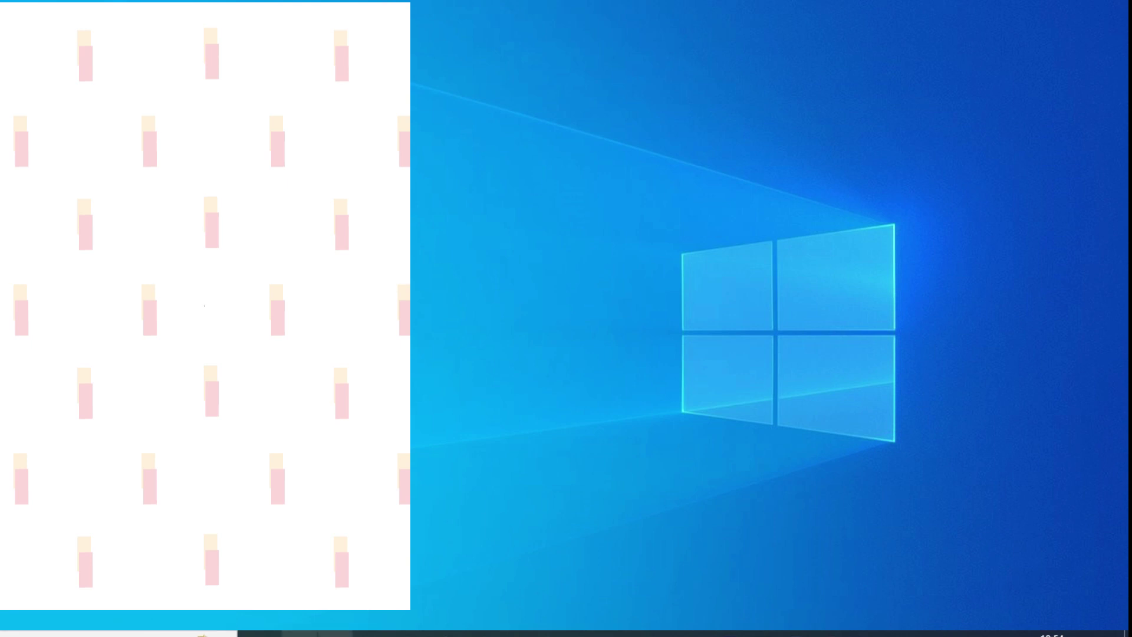
Step: Bring up the AK COMPUTERS BIOS SUPPORT chat in Telegram Desktop from the taskbar
{"action": "left_click", "coordinate": [406, 634]}
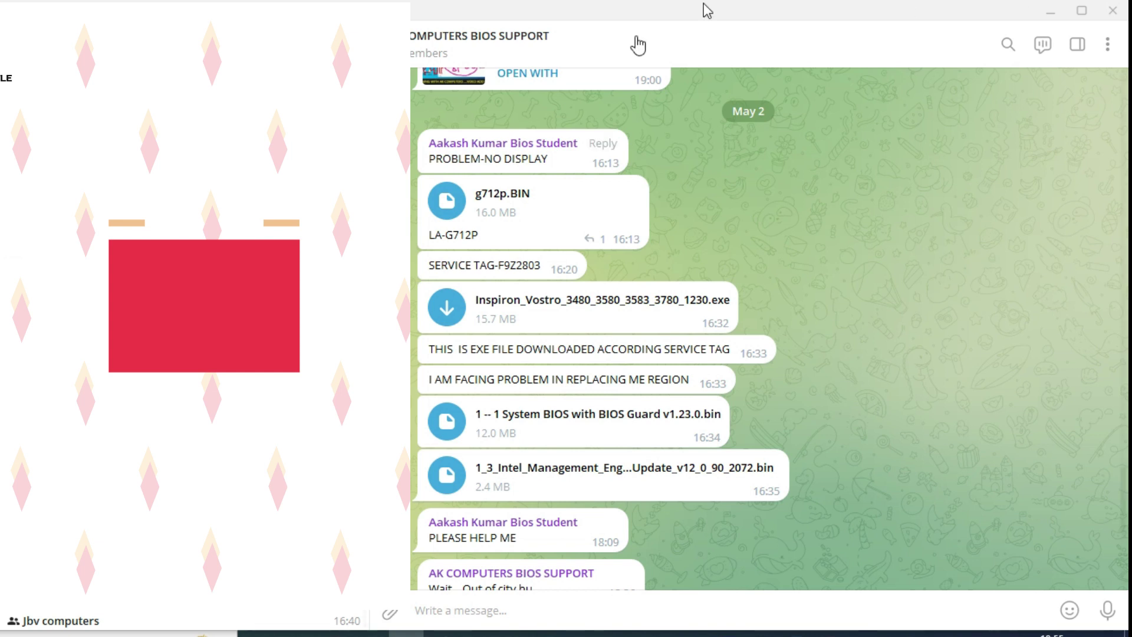
Step: Create a g712p folder on New Volume (E:) and save g712p.BIN and the Intel ME update file there
{"action": "left_click", "coordinate": [446, 202]}
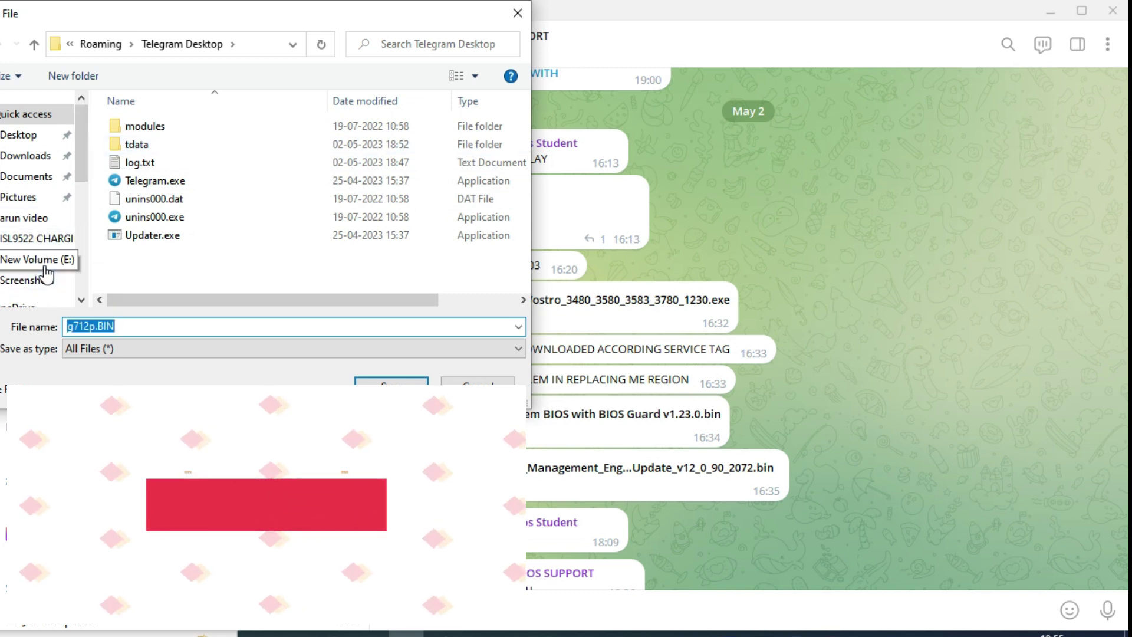
{"action": "left_click", "coordinate": [47, 270]}
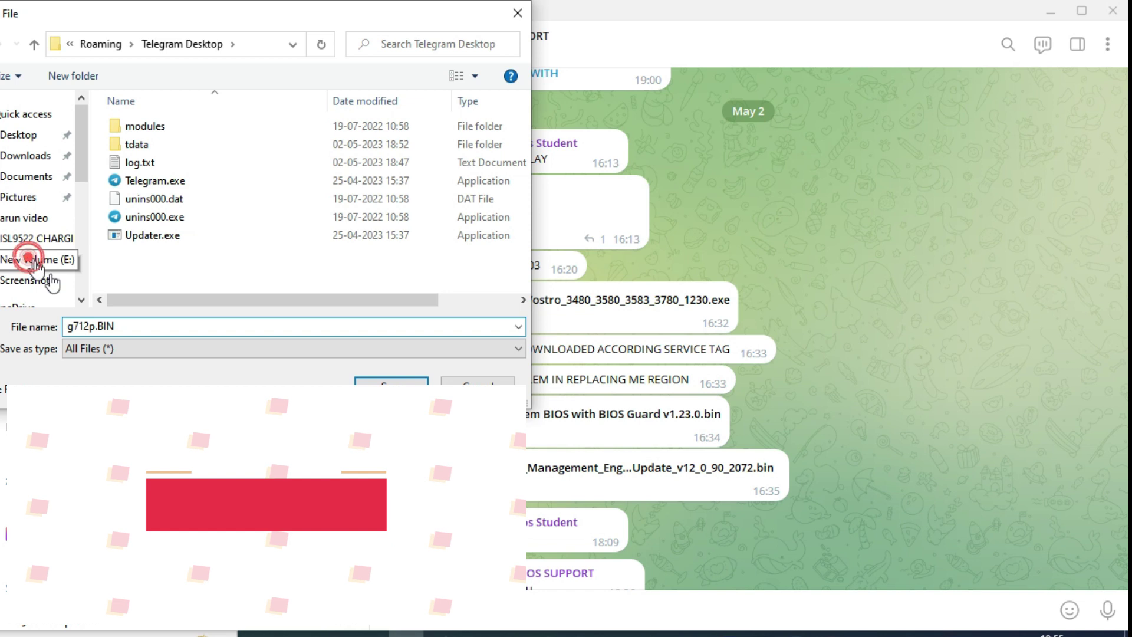
{"action": "left_click", "coordinate": [95, 82]}
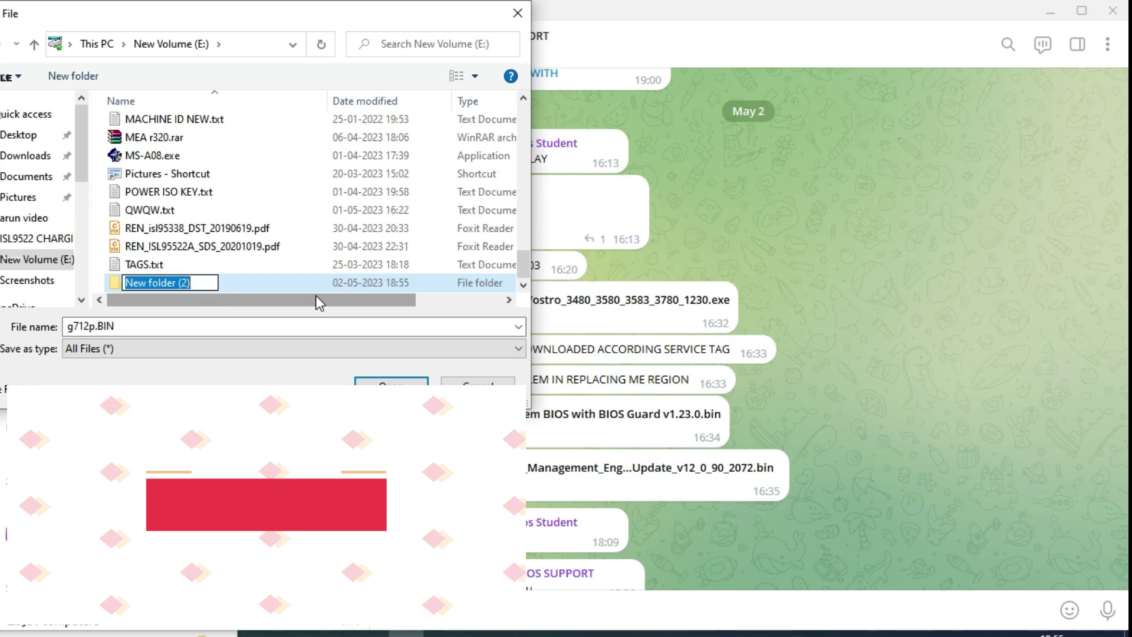
{"action": "type", "text": "g712p"}
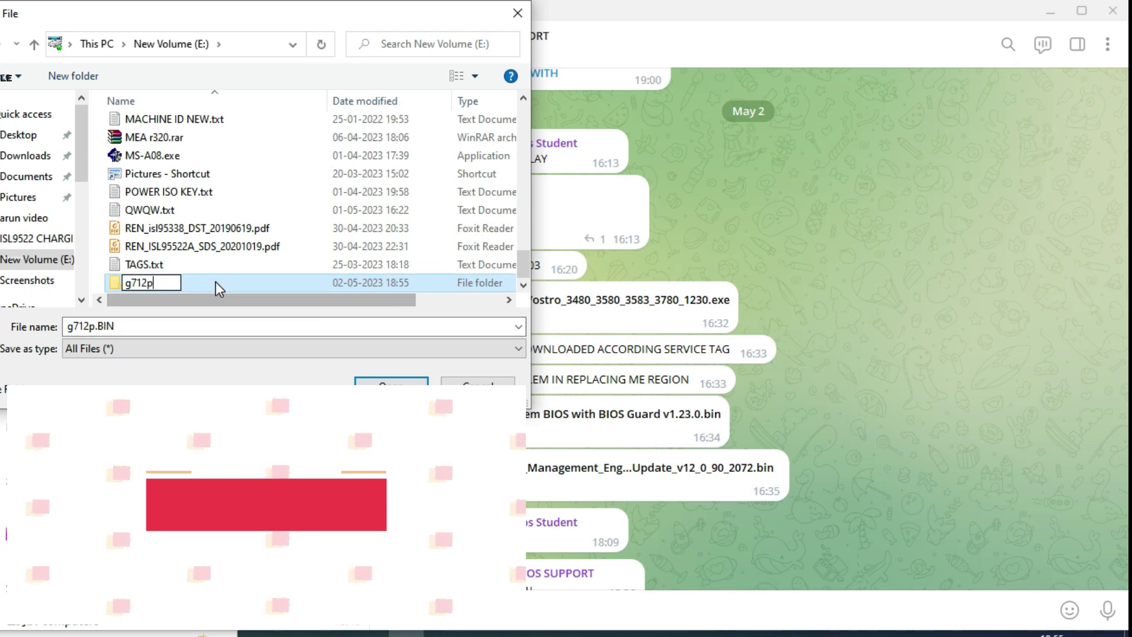
{"action": "double_click", "coordinate": [217, 282]}
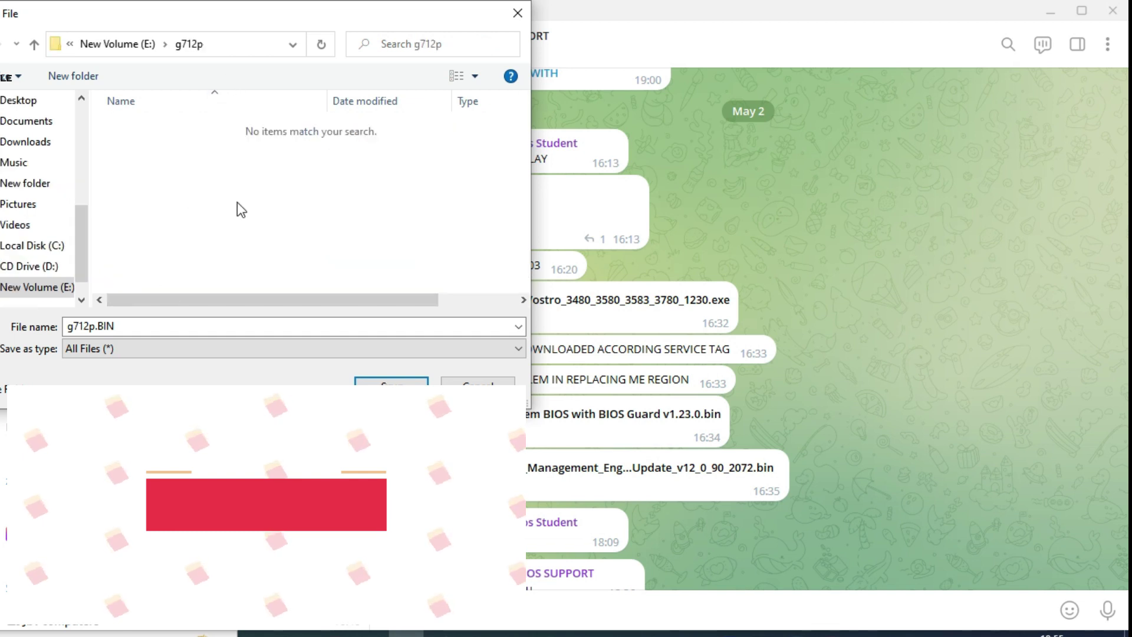
{"action": "left_click", "coordinate": [383, 381]}
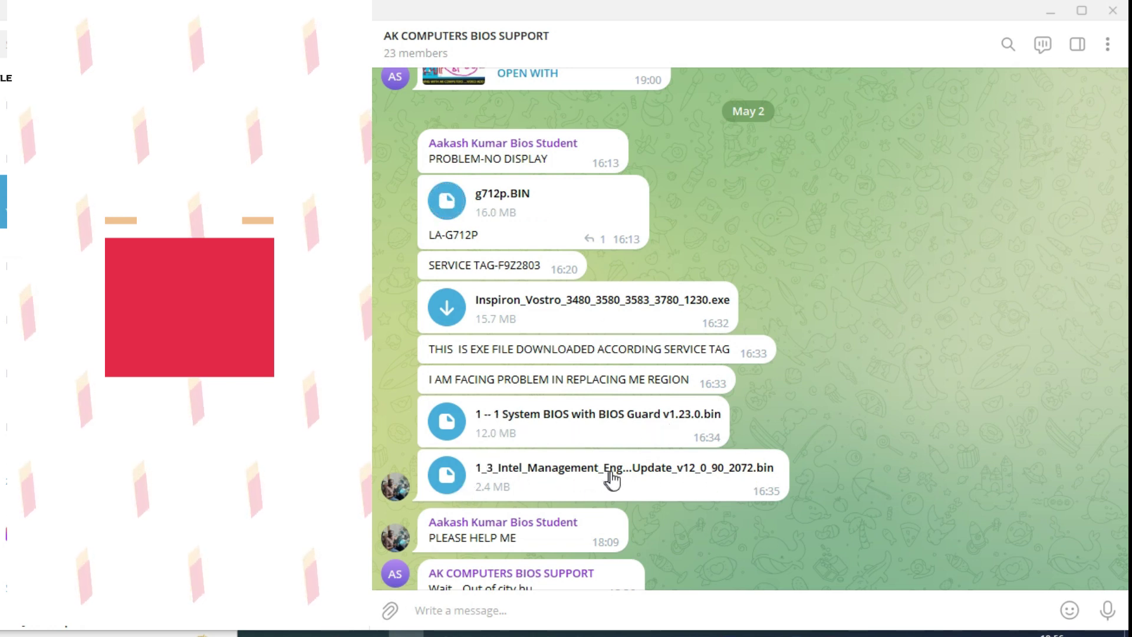
{"action": "left_click", "coordinate": [445, 476]}
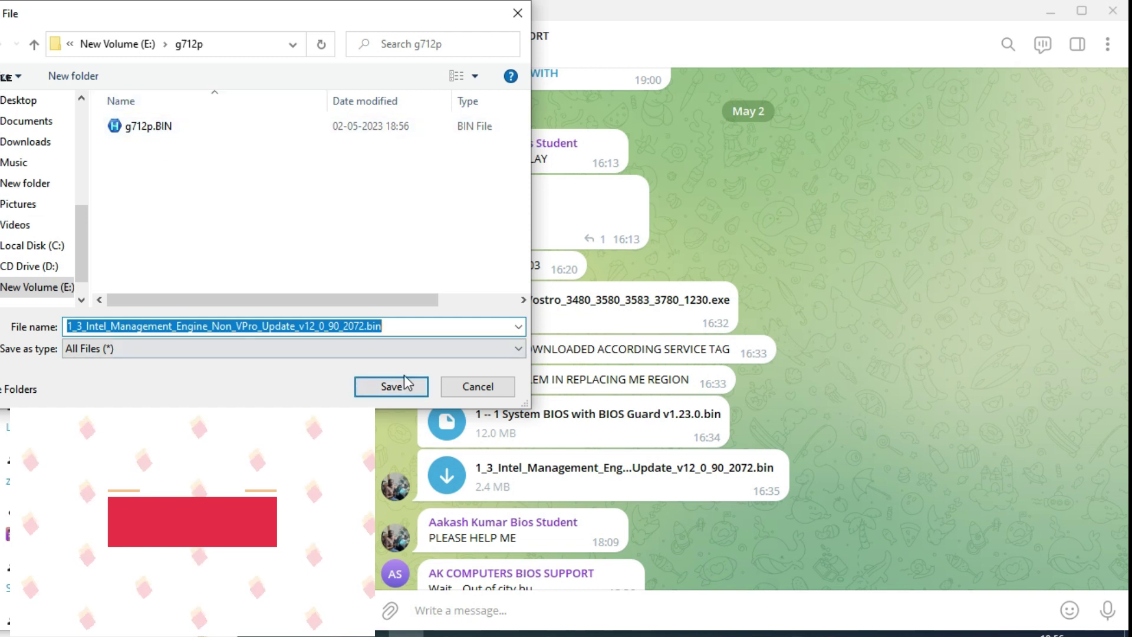
{"action": "left_click", "coordinate": [397, 392]}
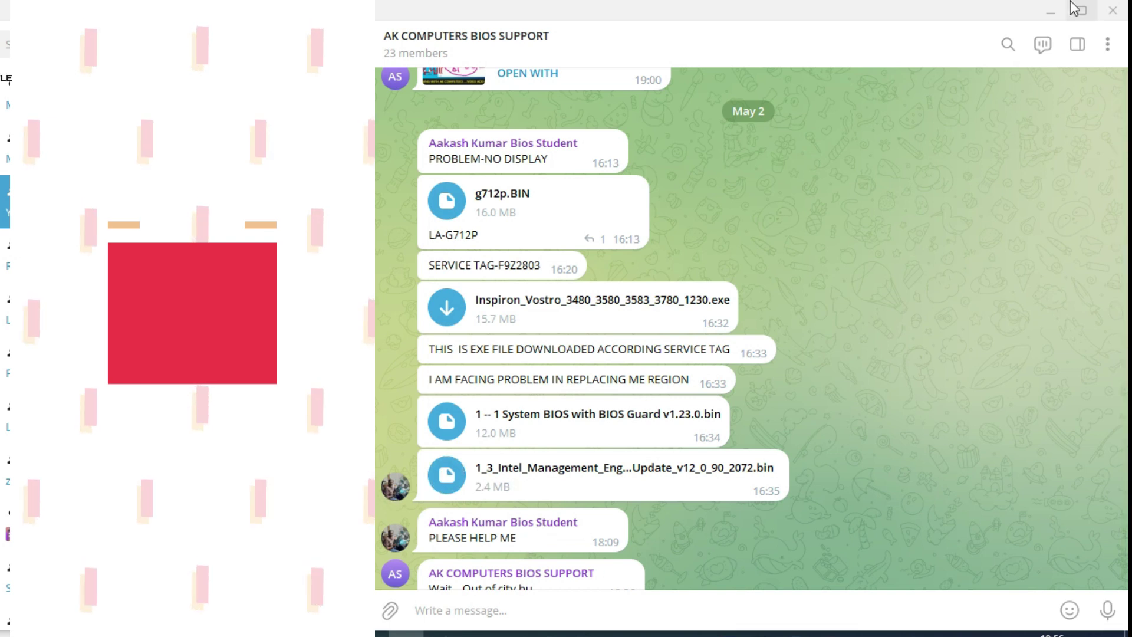
Step: Minimize Telegram and refresh the desktop
{"action": "left_click", "coordinate": [1050, 11]}
{"action": "right_click", "coordinate": [505, 155]}
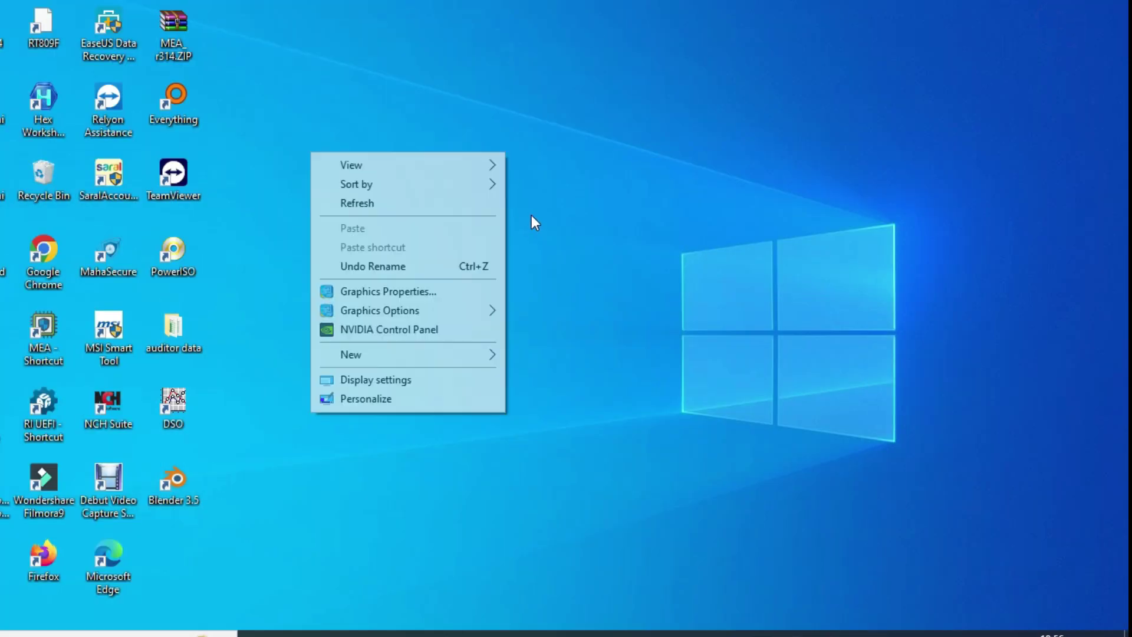
{"action": "left_click", "coordinate": [398, 204]}
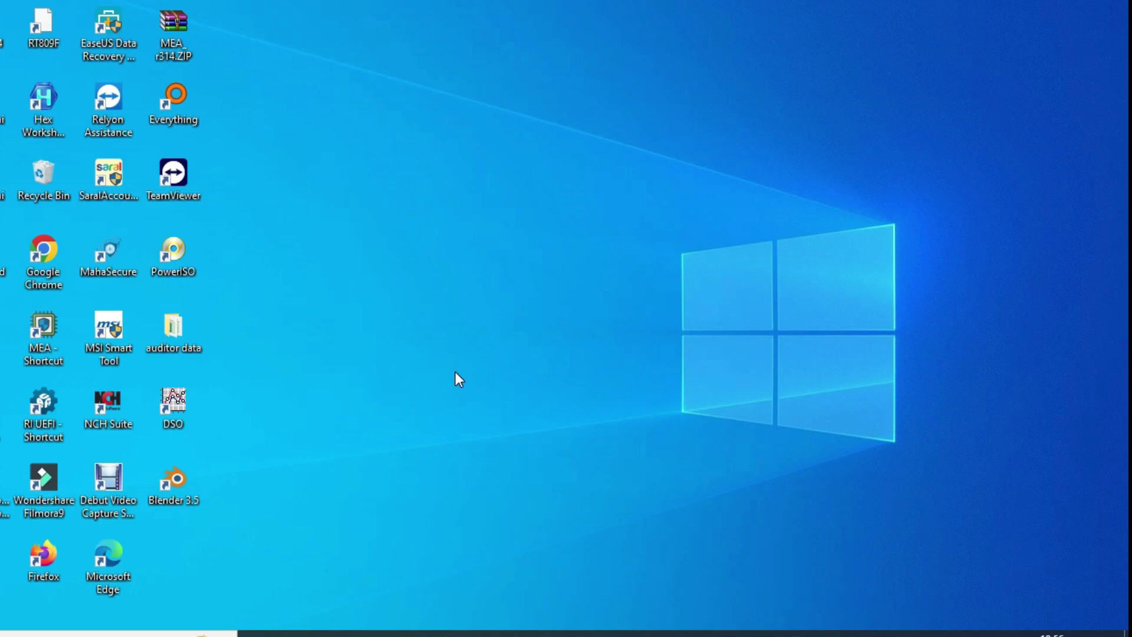
Step: Open E:\g712p in File Explorer and bring up ME Analyzer's recent-files list for g712p.BIN
{"action": "key", "text": "super+e"}
{"action": "left_click", "coordinate": [792, 242]}
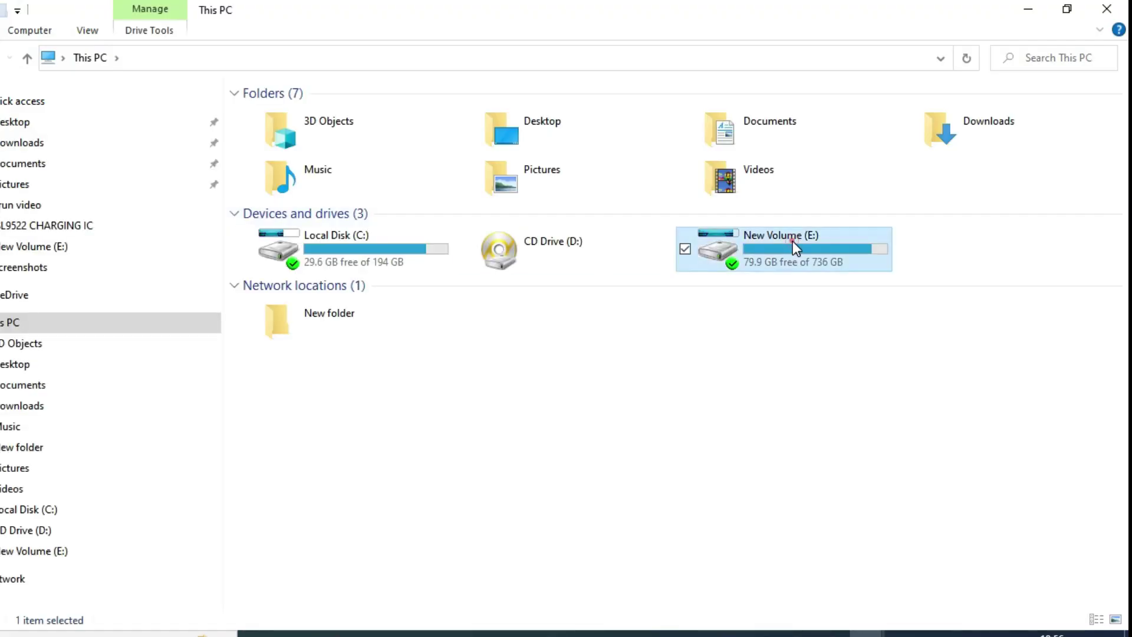
{"action": "double_click", "coordinate": [793, 240]}
{"action": "scroll", "coordinate": [444, 331], "scroll_direction": "down", "scroll_amount": 2}
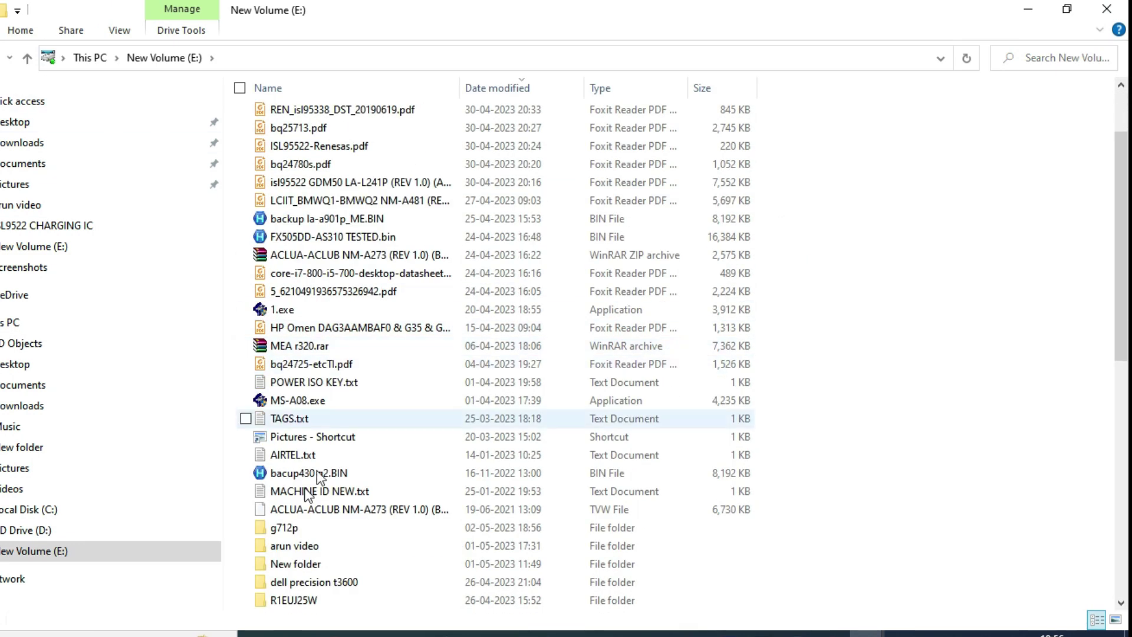
{"action": "double_click", "coordinate": [277, 528]}
{"action": "double_click", "coordinate": [304, 132]}
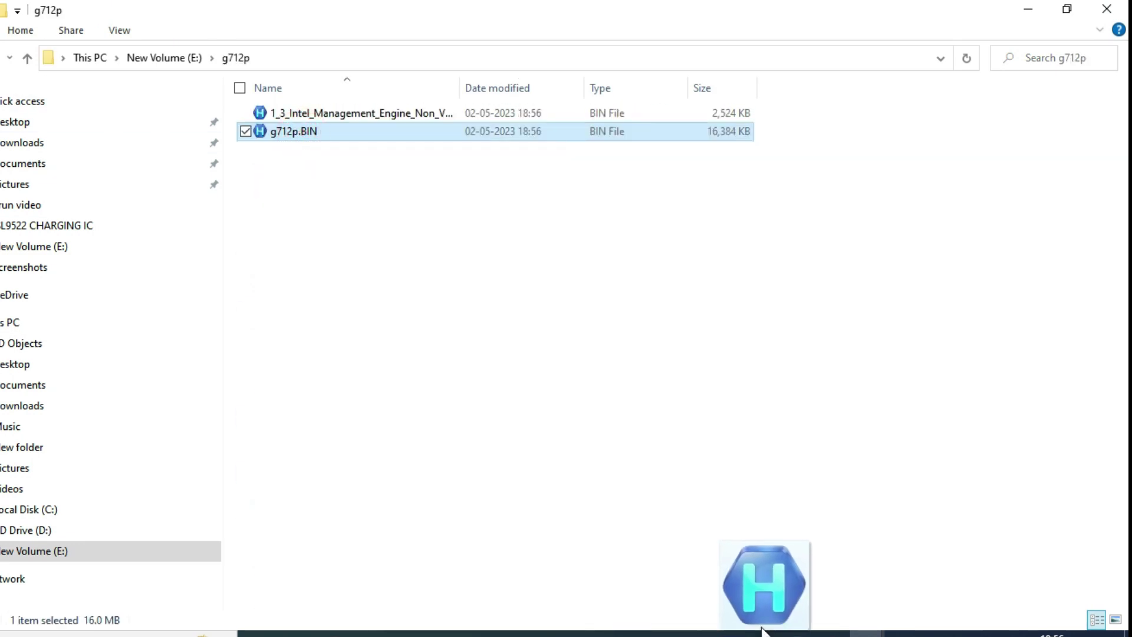
{"action": "right_click", "coordinate": [781, 632]}
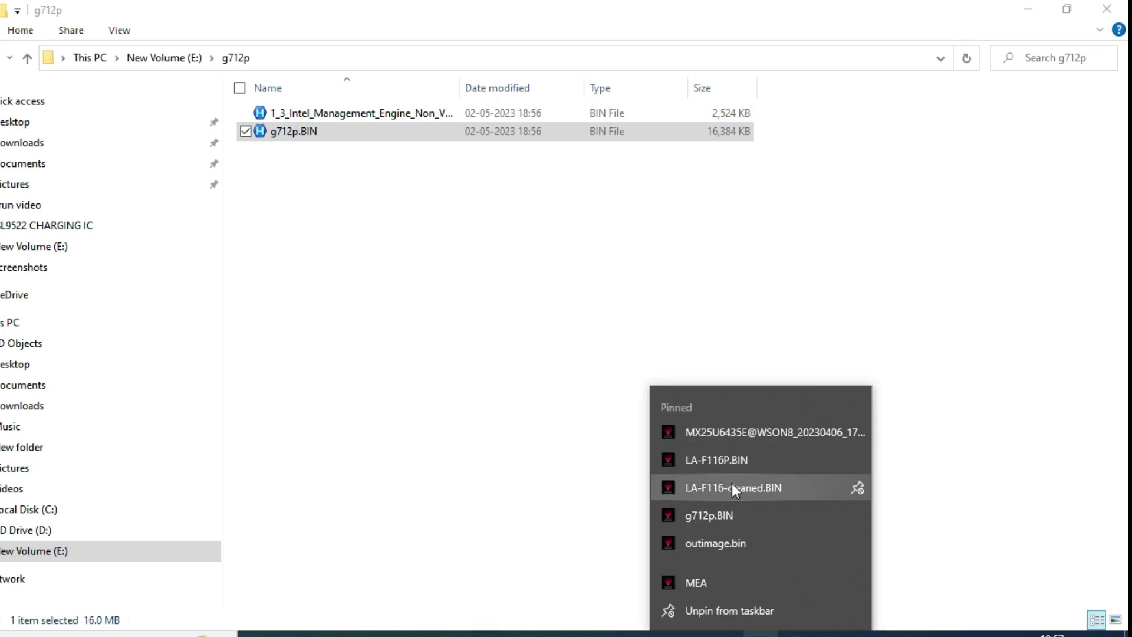
Step: Analyse g712p.BIN in ME Analyzer and enlarge the console to show the full results
{"action": "left_click", "coordinate": [765, 514]}
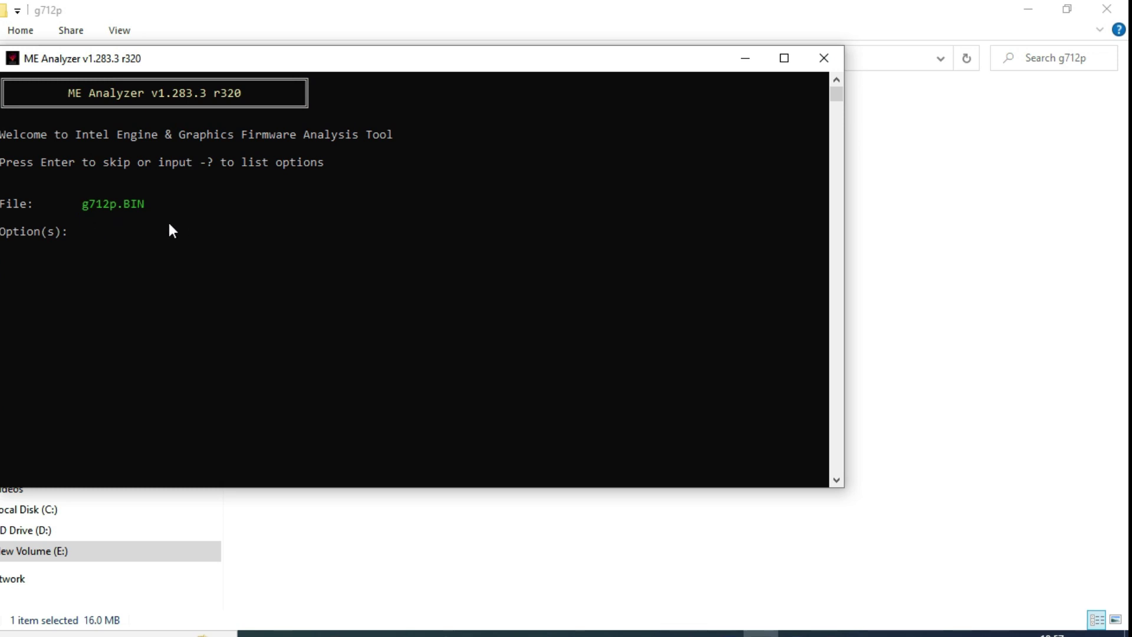
{"action": "key", "text": "Return"}
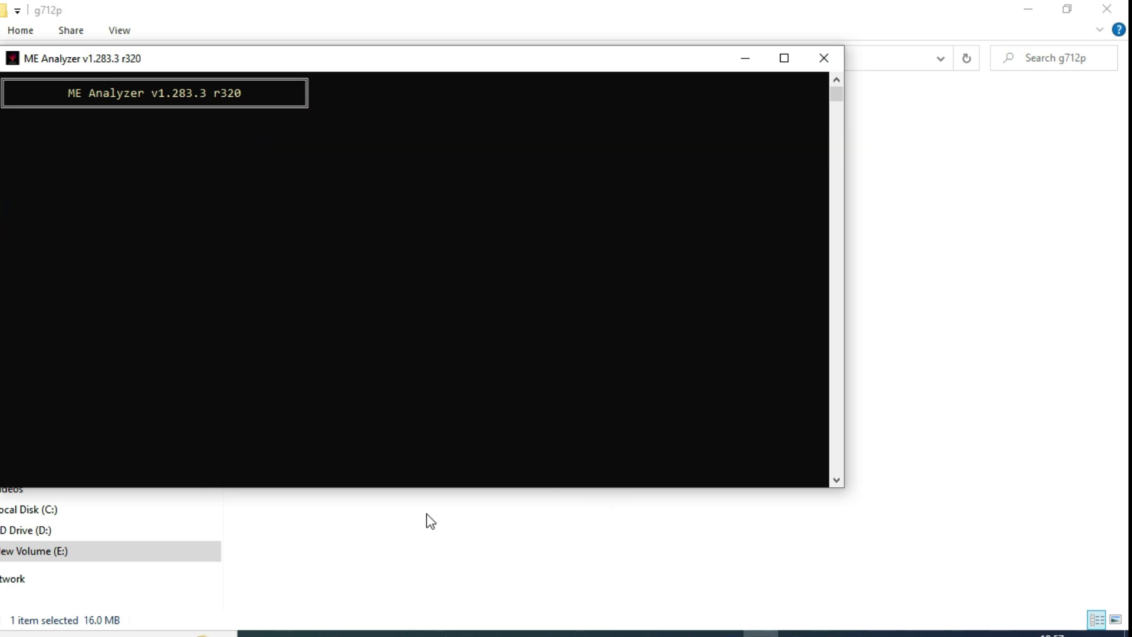
{"action": "scroll", "coordinate": [448, 371], "scroll_direction": "up", "scroll_amount": 10}
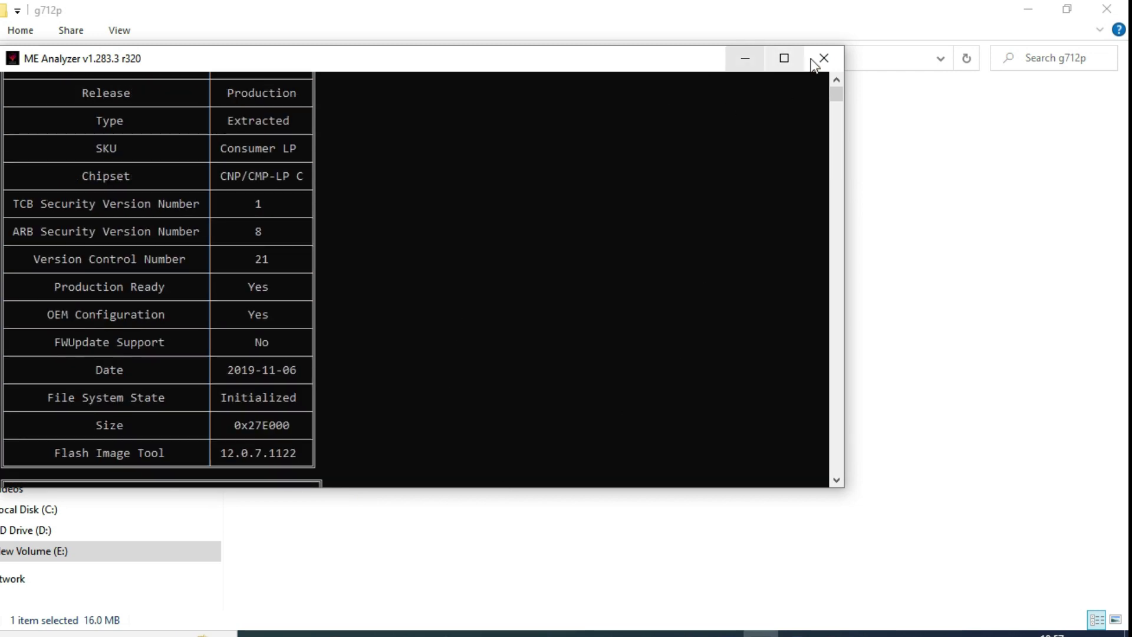
{"action": "left_click_drag", "start_coordinate": [679, 46], "coordinate": [674, 9]}
{"action": "double_click", "coordinate": [674, 9]}
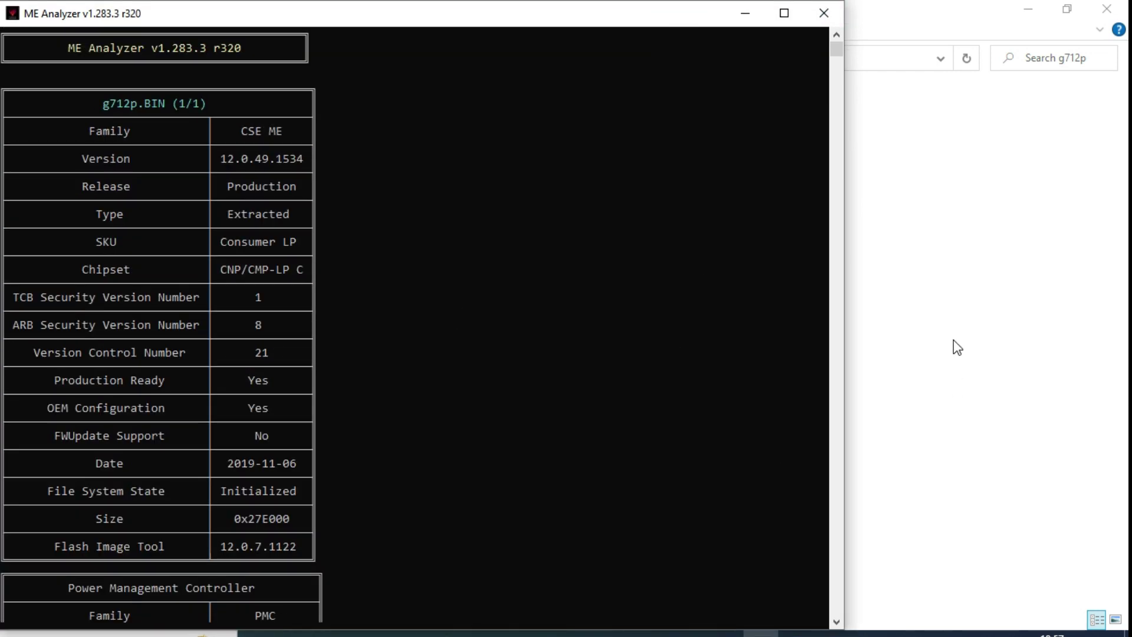
{"action": "left_click_drag", "start_coordinate": [842, 346], "coordinate": [409, 379]}
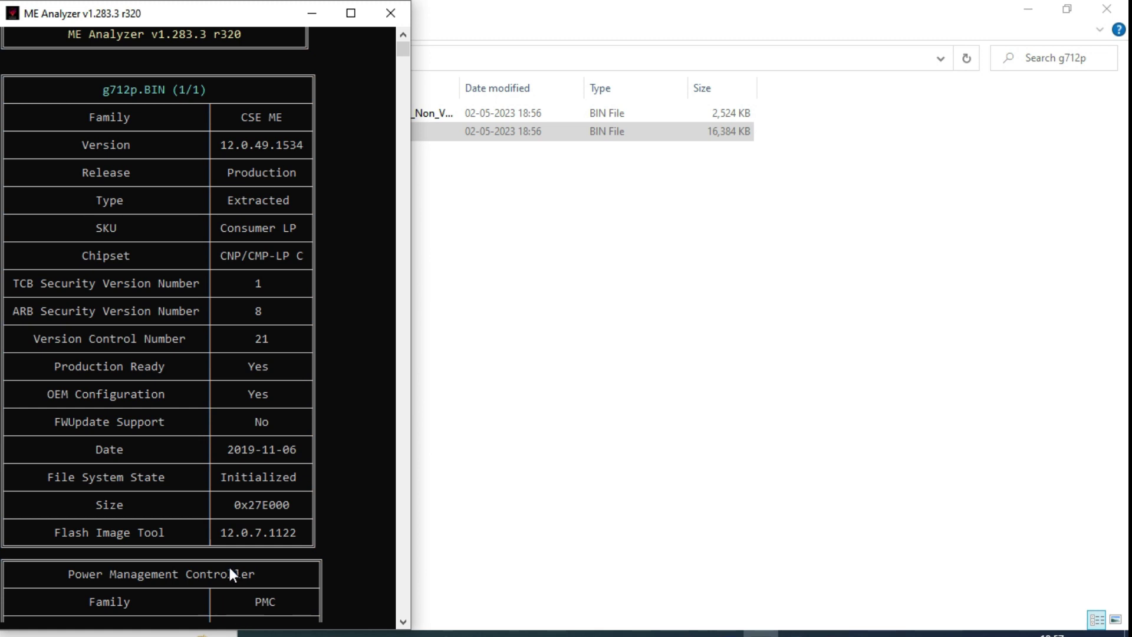
Step: Highlight Flash Image Tool 12.0.7.1122, File System State Initialized and version 12.0.49.1534
{"action": "left_click_drag", "start_coordinate": [232, 529], "coordinate": [250, 530]}
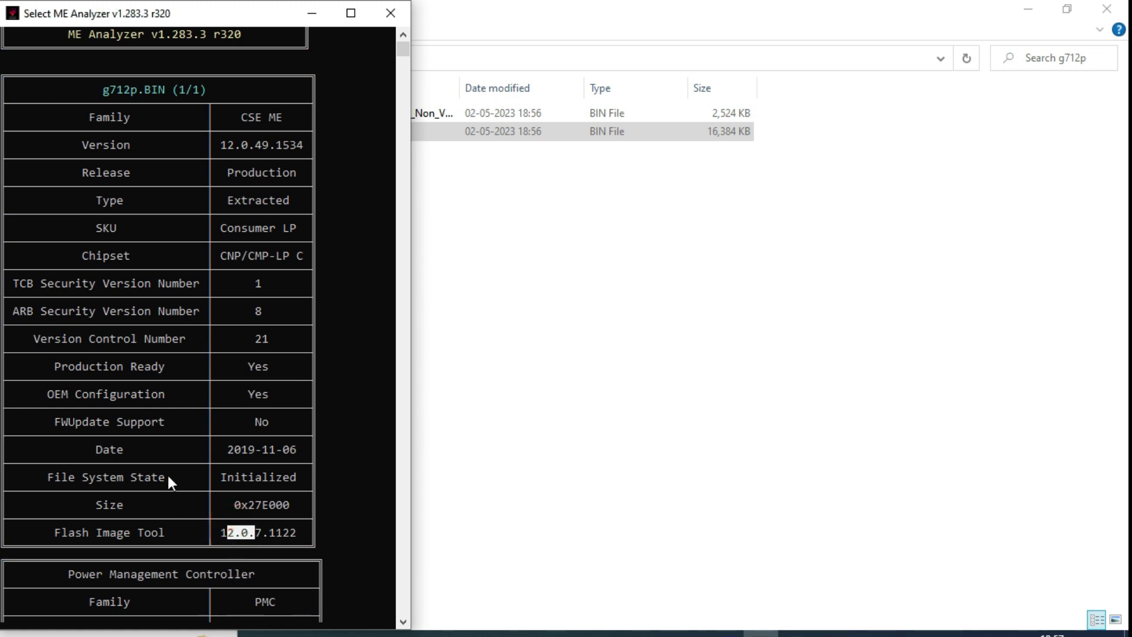
{"action": "left_click_drag", "start_coordinate": [214, 471], "coordinate": [303, 475]}
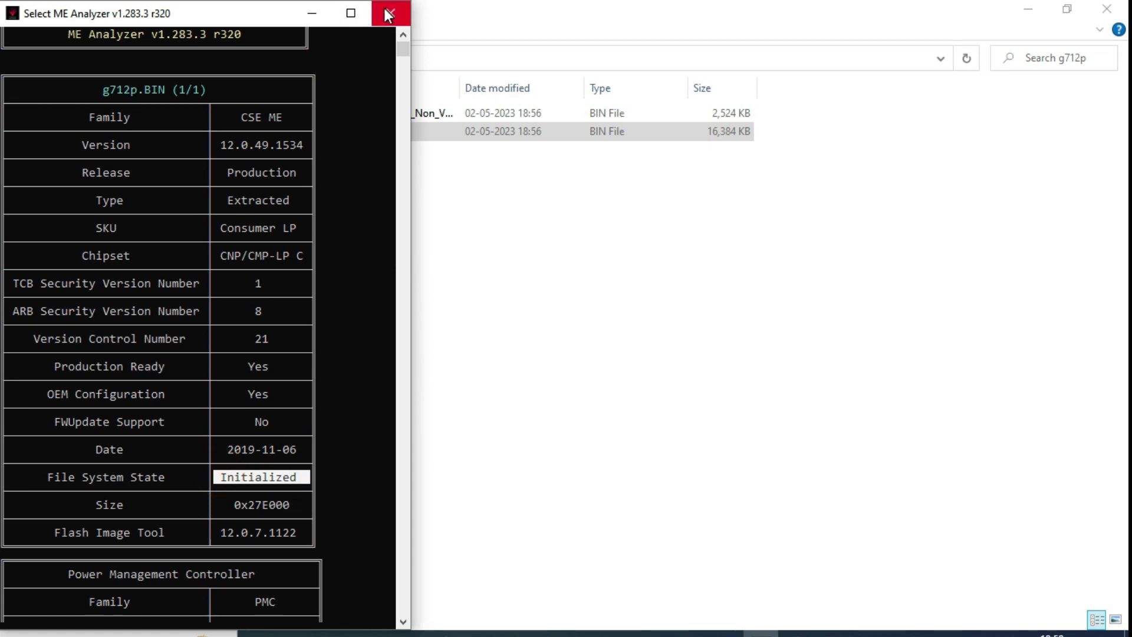
{"action": "left_click_drag", "start_coordinate": [220, 148], "coordinate": [312, 147]}
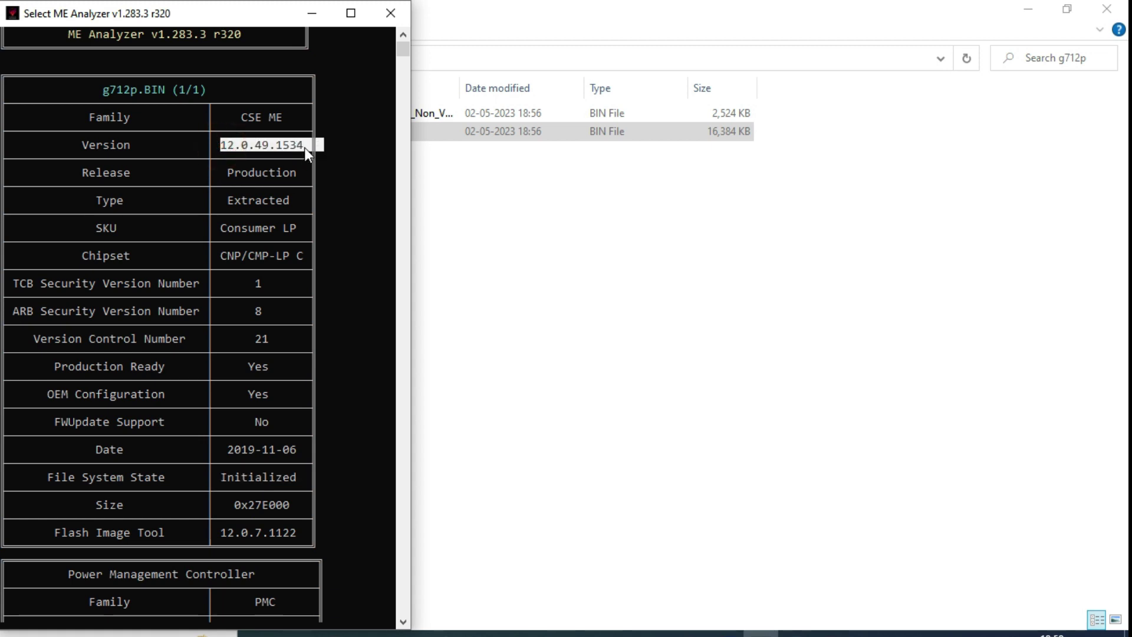
Step: Browse to E:\IMPORTANT\BIOS\BIOS TOOLS\CLEAN TOOL in File Explorer
{"action": "left_click", "coordinate": [654, 331]}
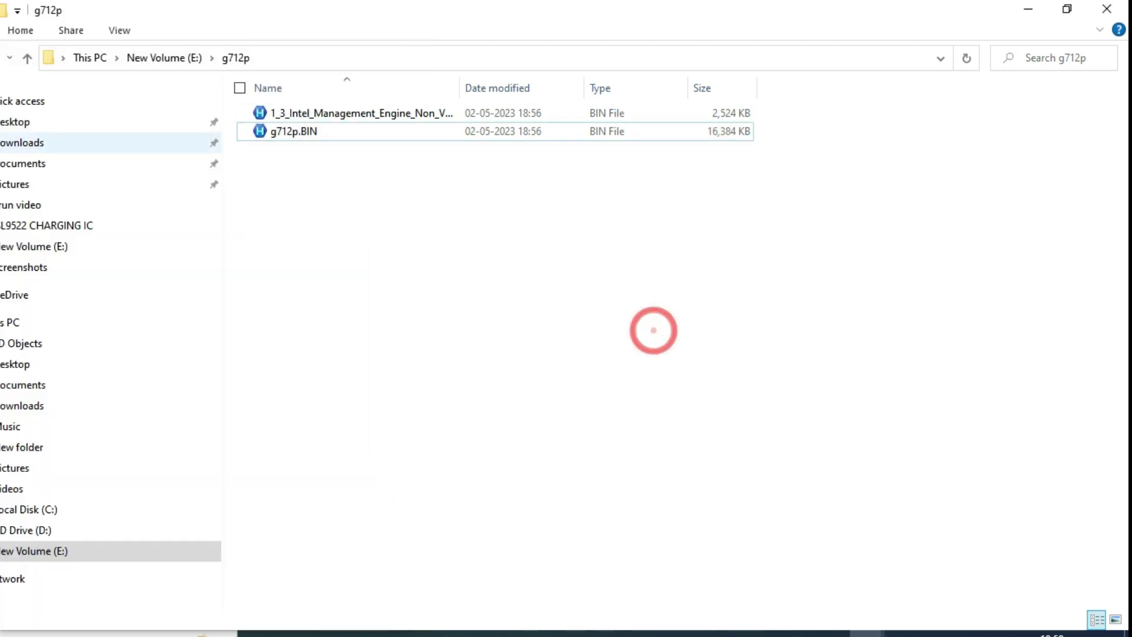
{"action": "left_click", "coordinate": [299, 213]}
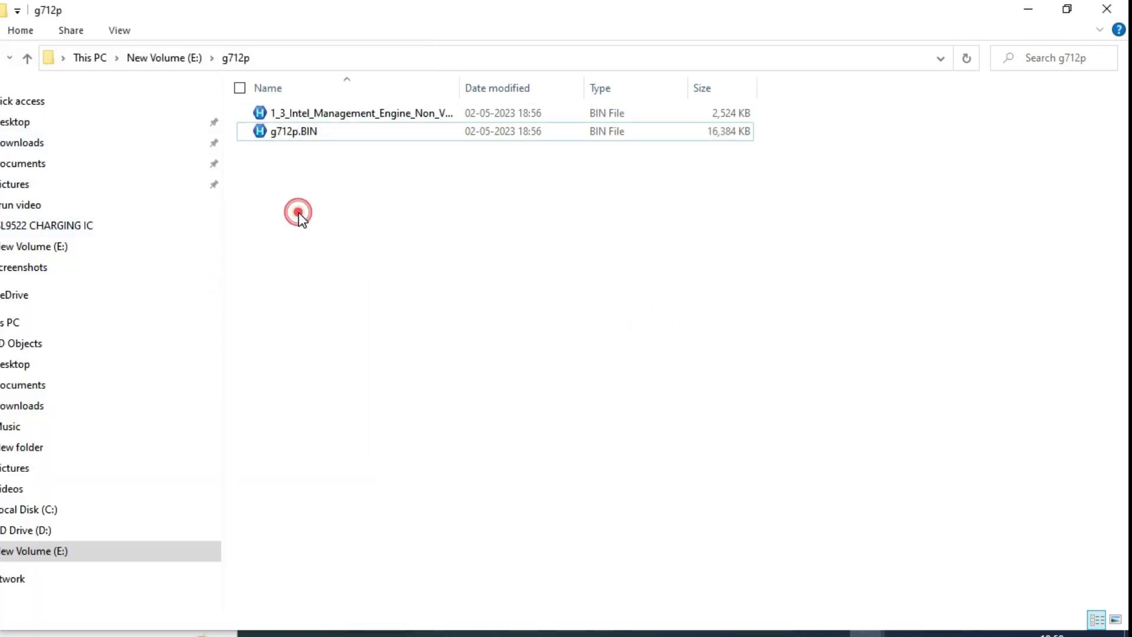
{"action": "left_click", "coordinate": [305, 115]}
{"action": "left_click", "coordinate": [329, 217]}
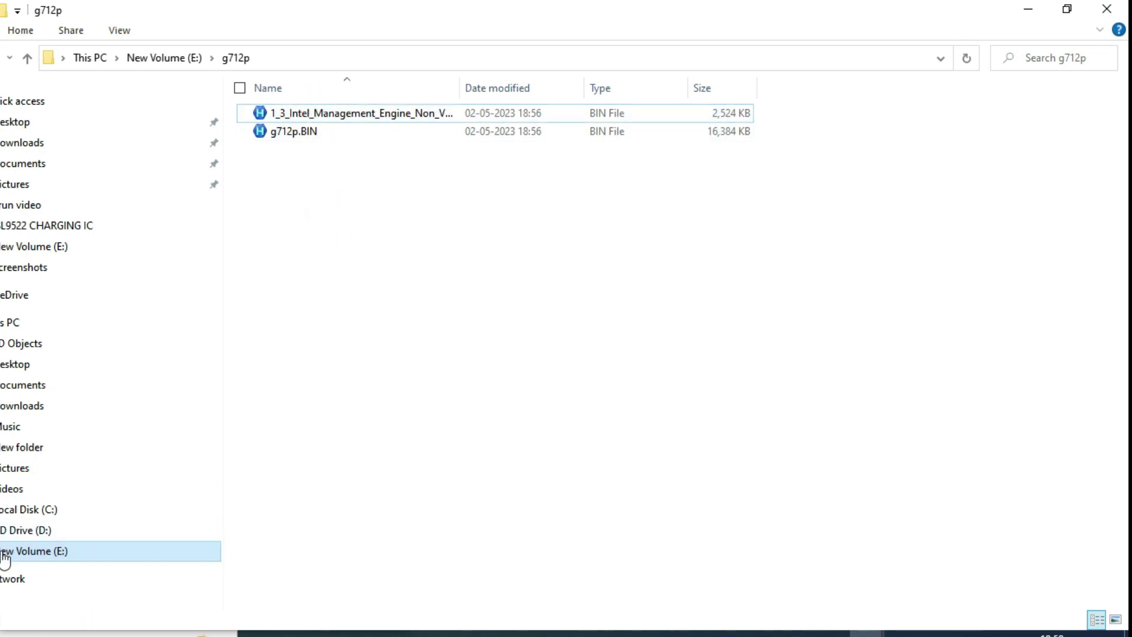
{"action": "key", "text": "alt+Up"}
{"action": "key", "text": "alt+Up"}
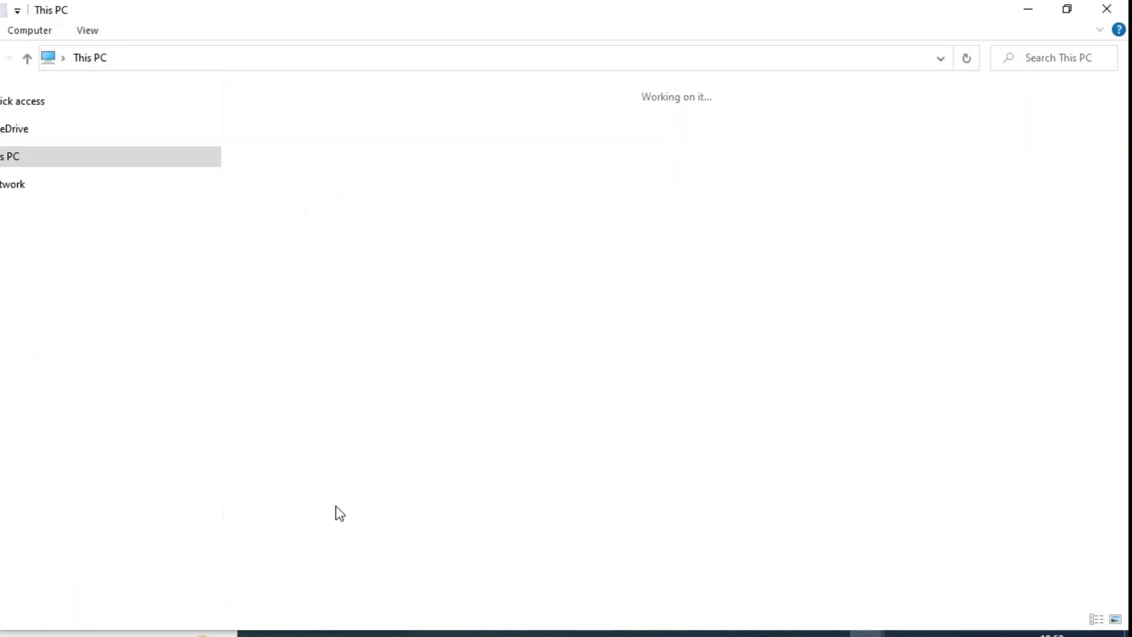
{"action": "double_click", "coordinate": [799, 242]}
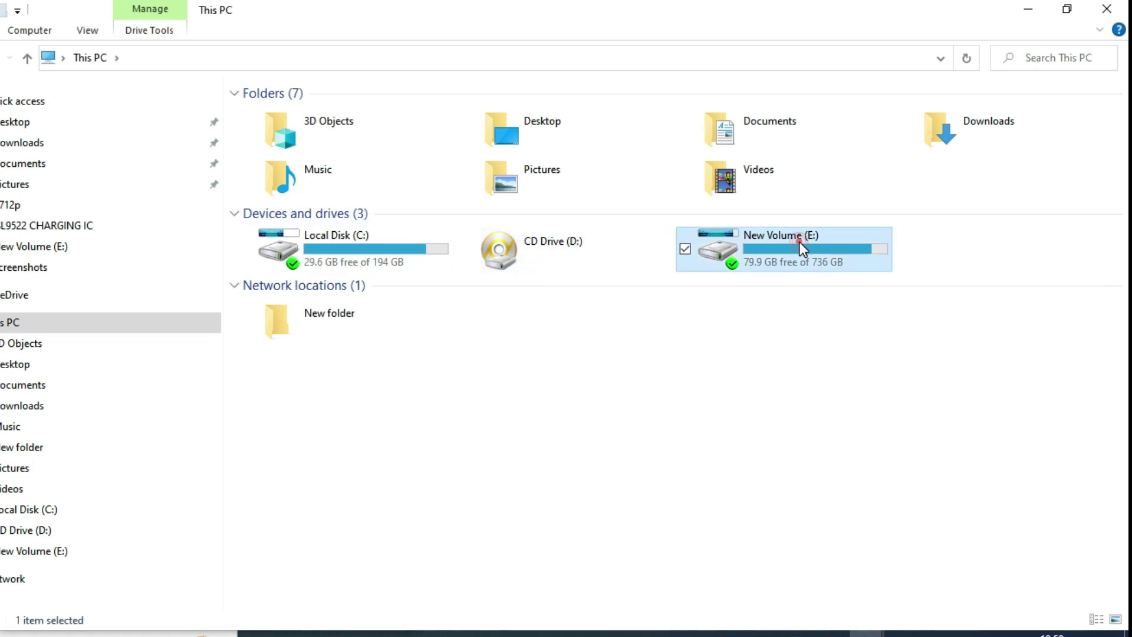
{"action": "left_click", "coordinate": [342, 277]}
{"action": "key", "text": "i"}
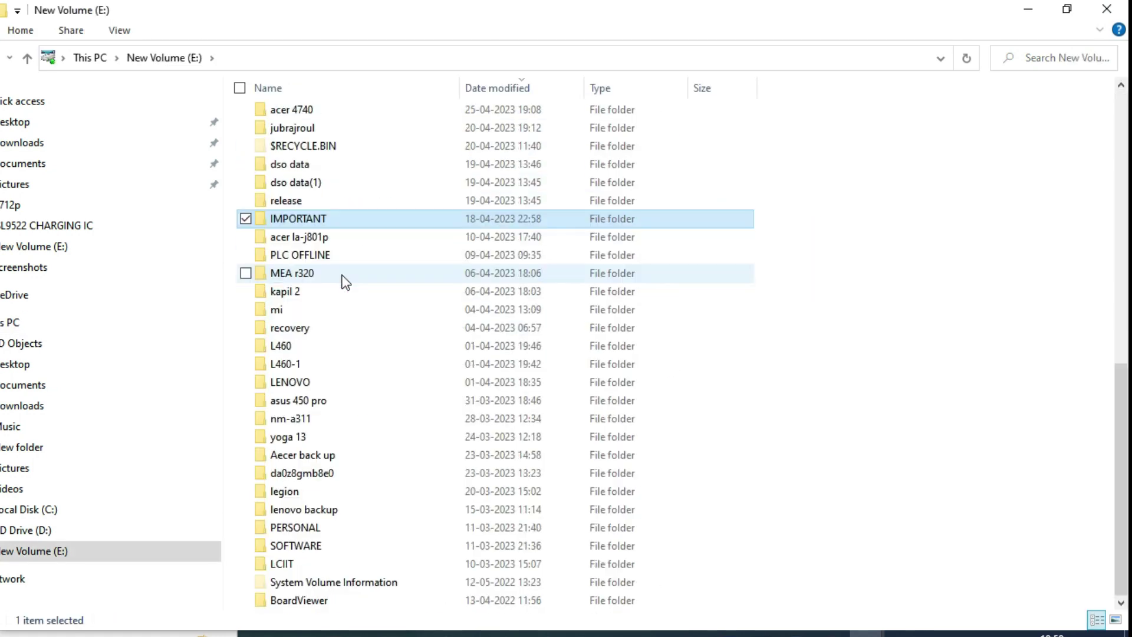
{"action": "double_click", "coordinate": [332, 222]}
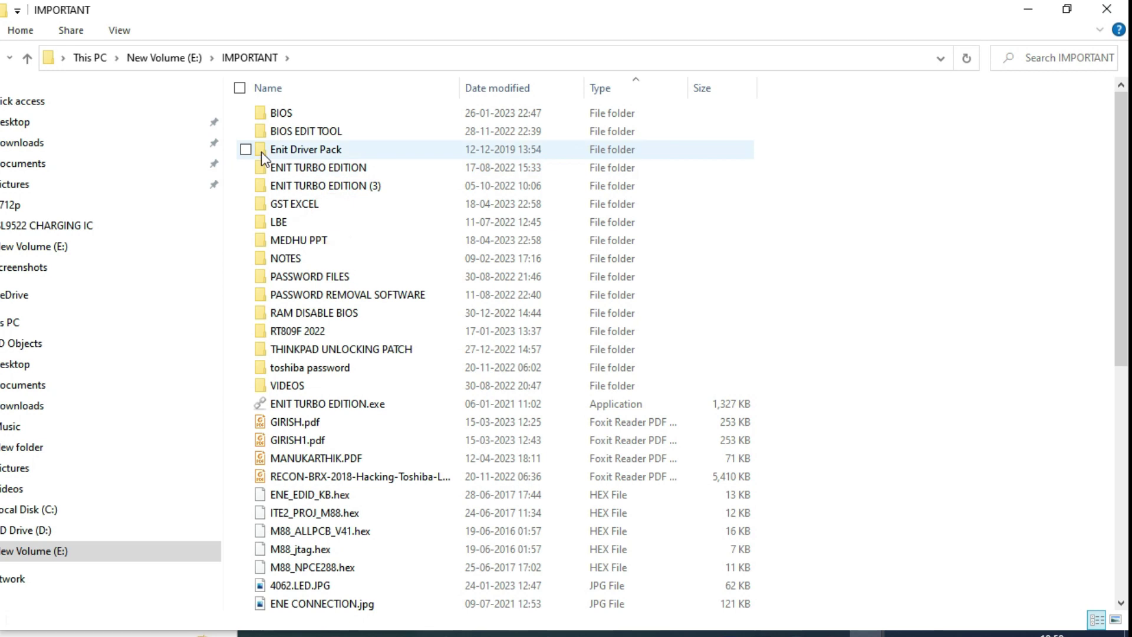
{"action": "double_click", "coordinate": [302, 117]}
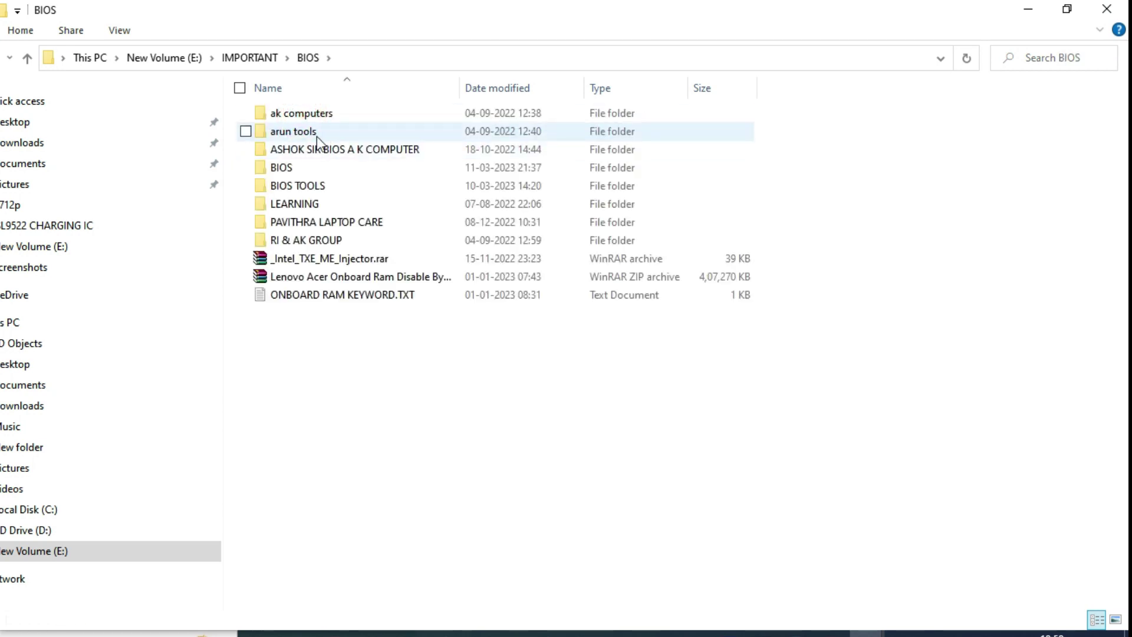
{"action": "double_click", "coordinate": [307, 181]}
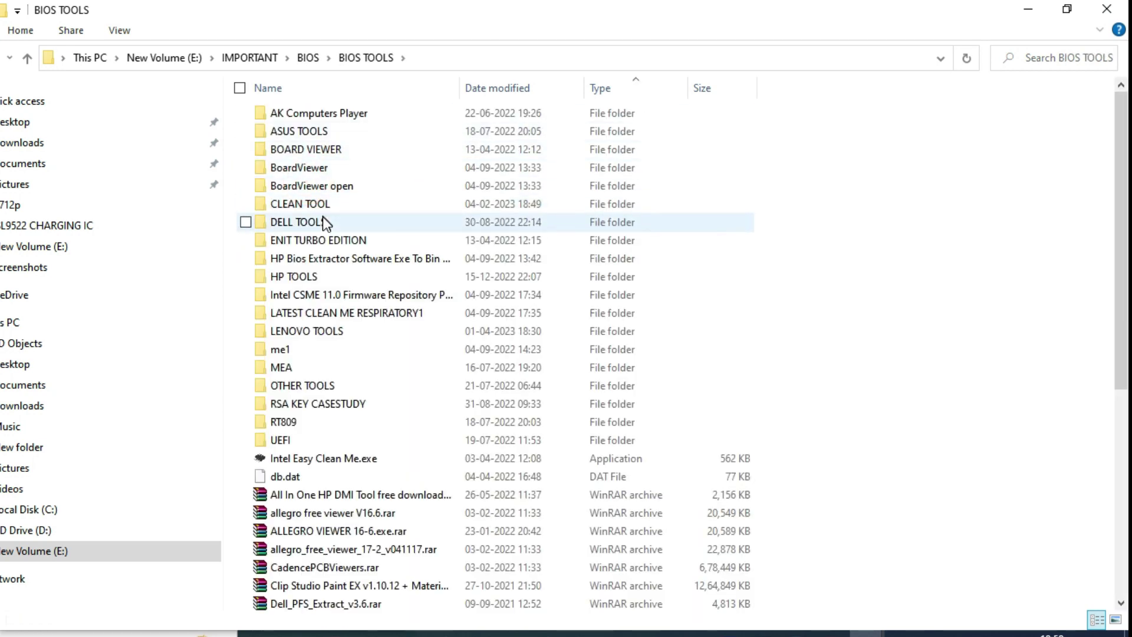
{"action": "double_click", "coordinate": [318, 204]}
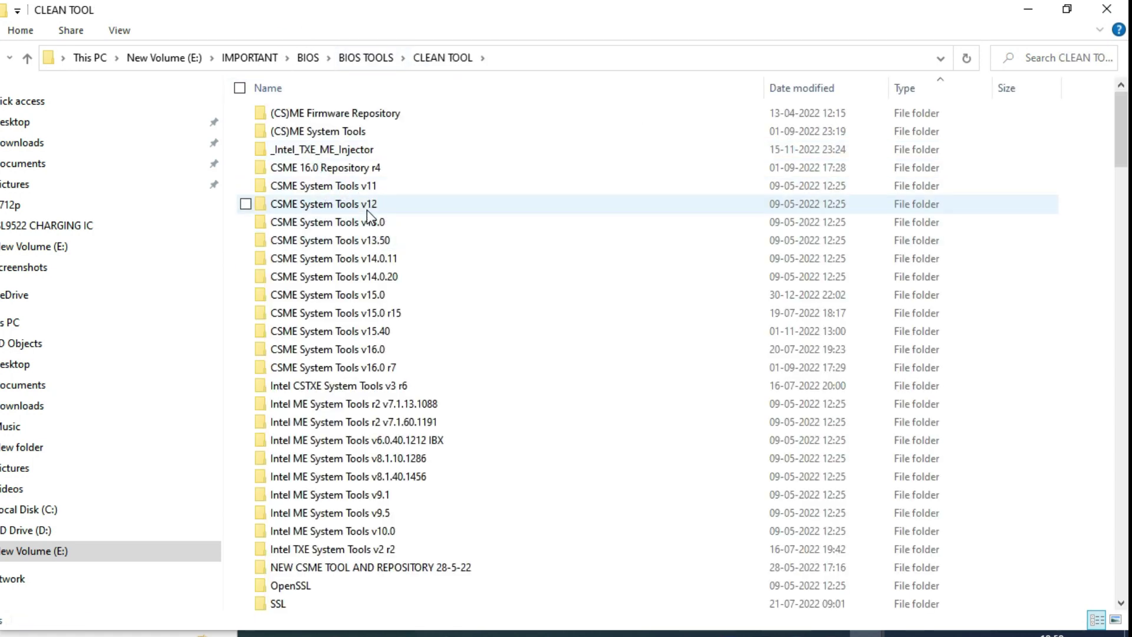
Step: Copy CSME System Tools v12 into g712p and move g712p.BIN into that folder
{"action": "left_click", "coordinate": [366, 206]}
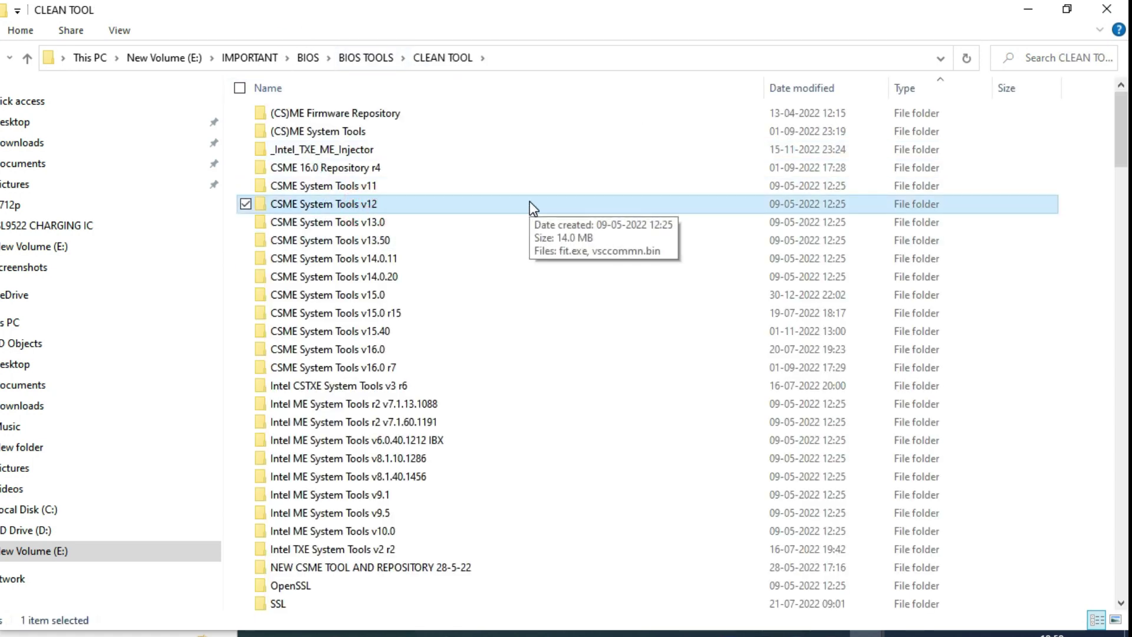
{"action": "left_click", "coordinate": [1106, 8]}
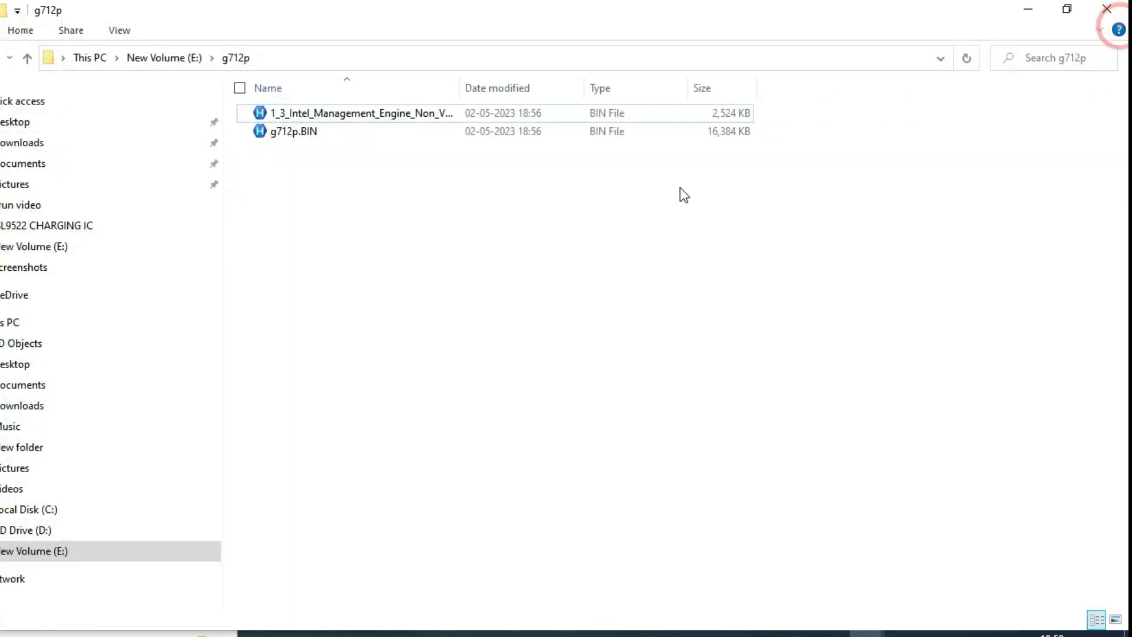
{"action": "left_click", "coordinate": [481, 231]}
{"action": "right_click", "coordinate": [219, 255]}
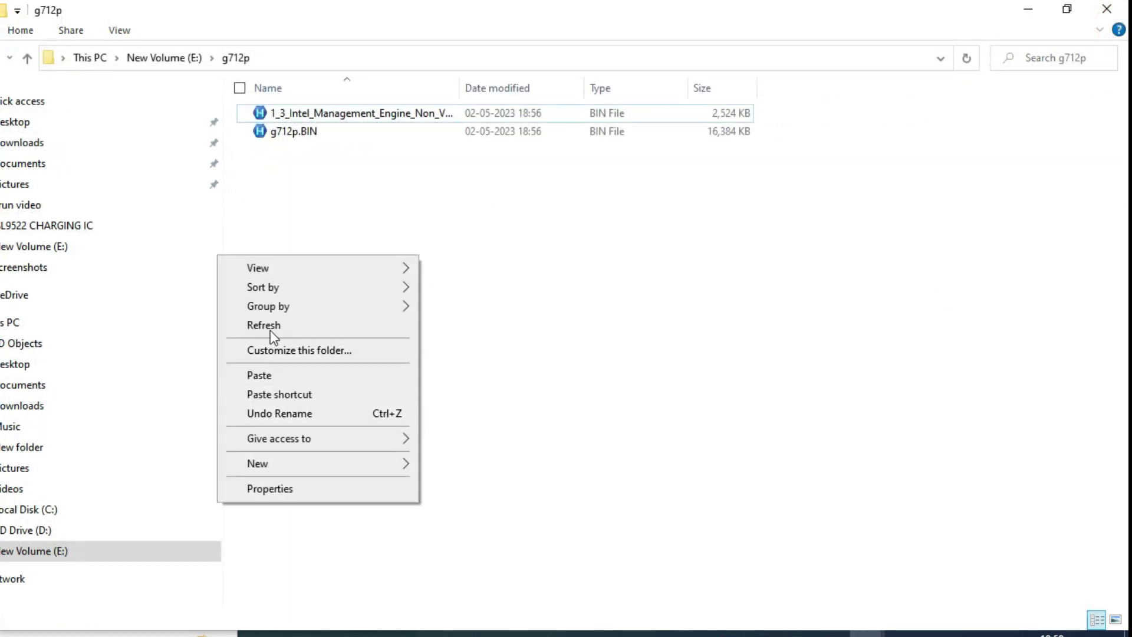
{"action": "left_click", "coordinate": [273, 376]}
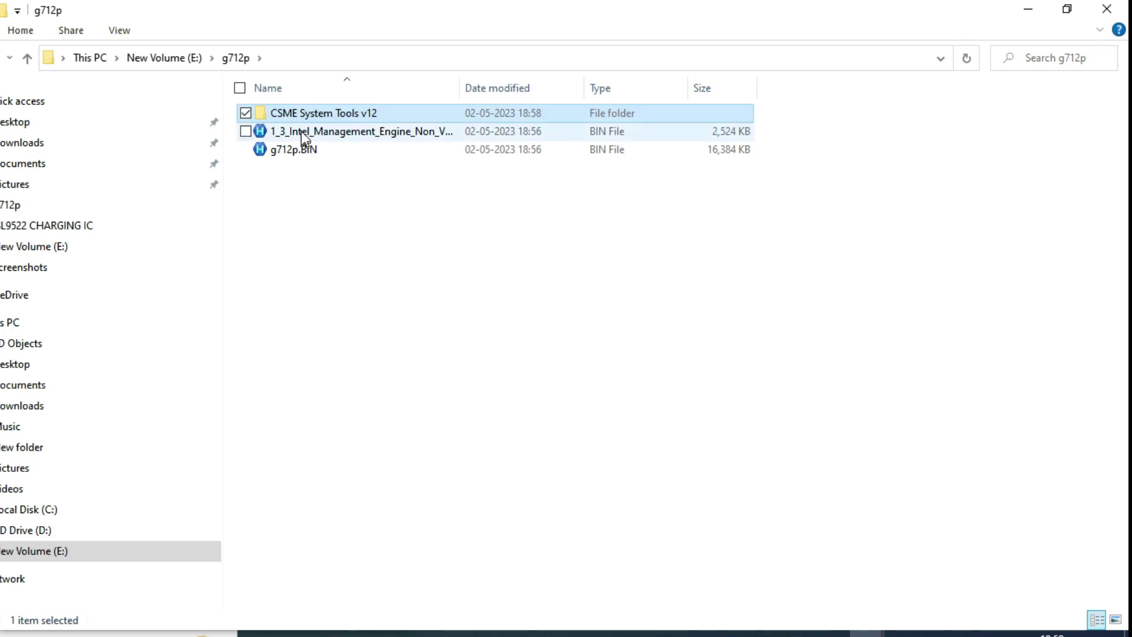
{"action": "left_click", "coordinate": [294, 151]}
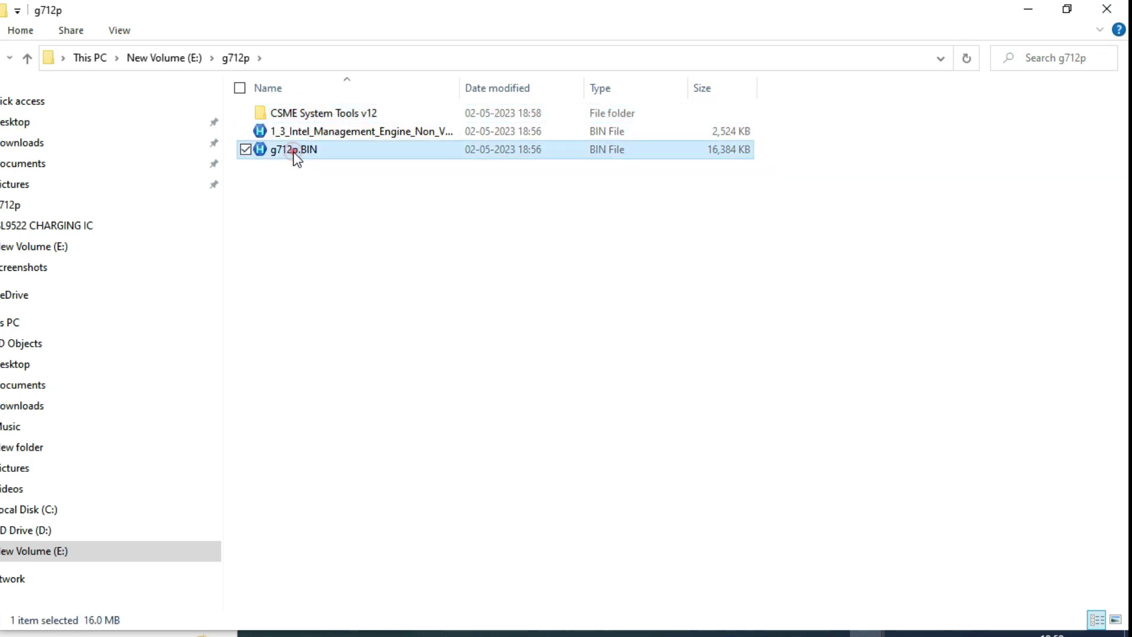
{"action": "left_click_drag", "start_coordinate": [306, 152], "coordinate": [328, 110]}
Step: Launch fit.exe from inside the CSME System Tools v12 folder
{"action": "double_click", "coordinate": [342, 115]}
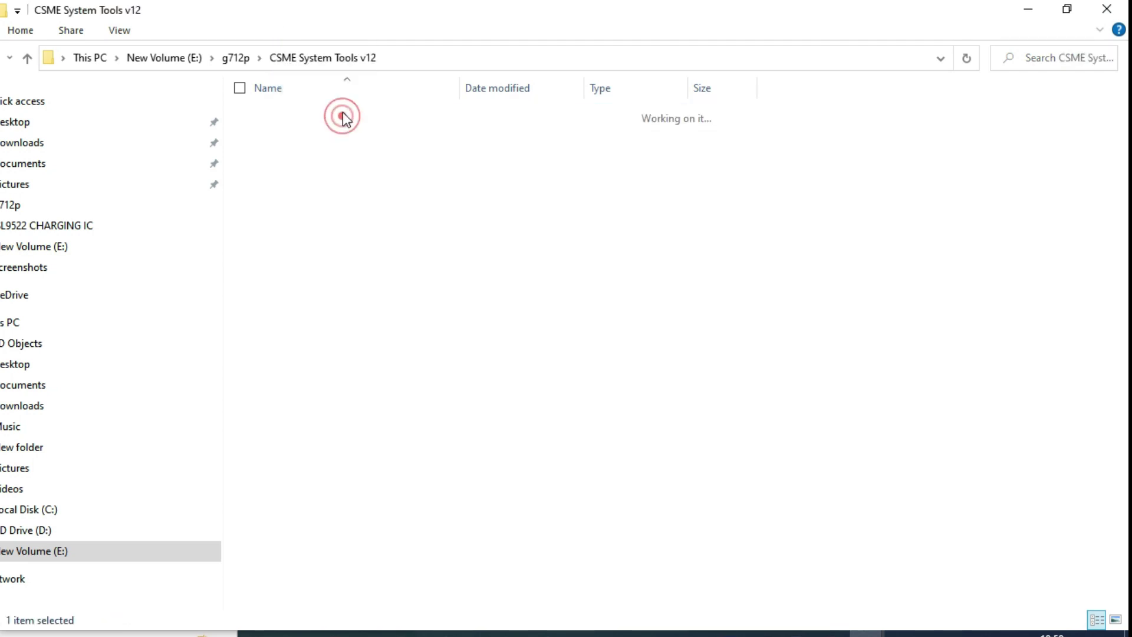
{"action": "left_click", "coordinate": [294, 131]}
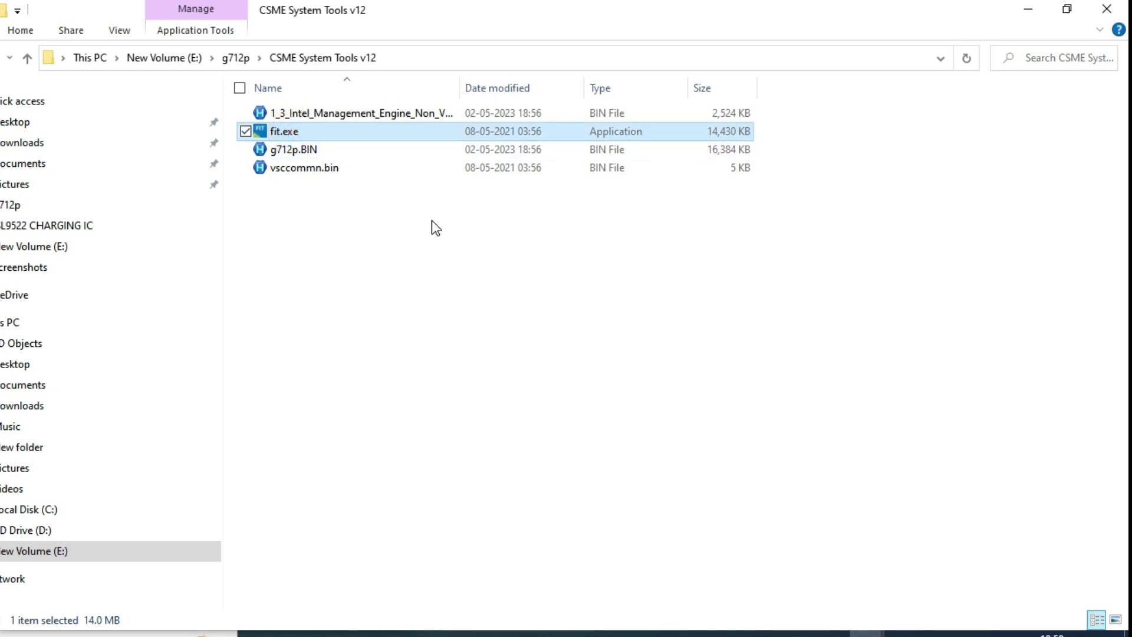
{"action": "double_click", "coordinate": [281, 136]}
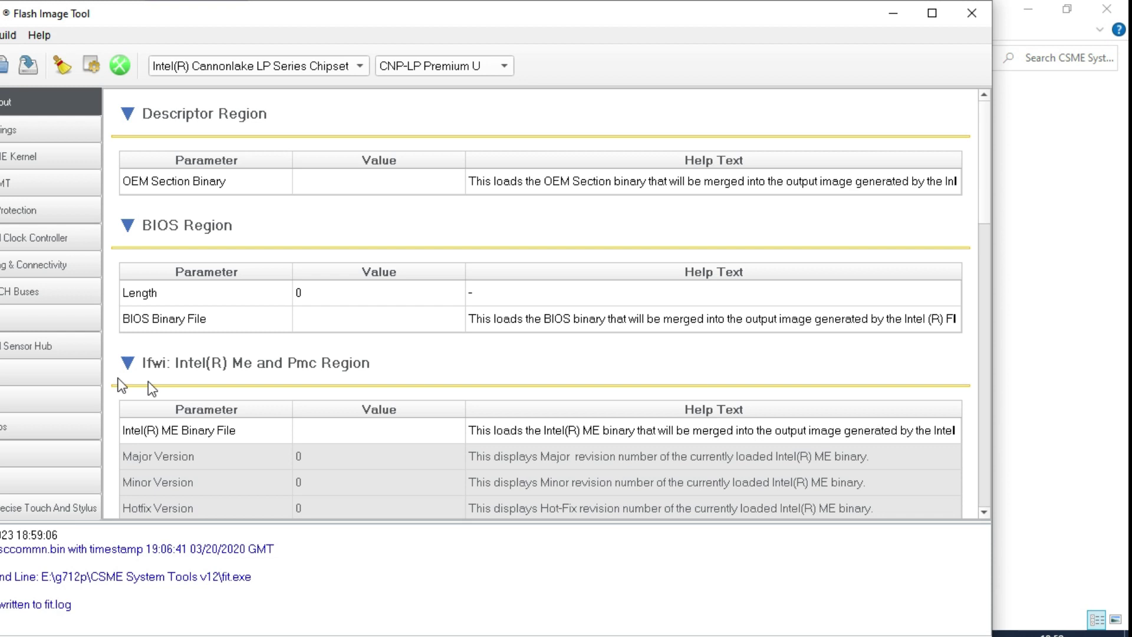
Step: Load g712p.BIN from the CSME System Tools v12 folder via File > Open
{"action": "key", "text": "alt+f"}
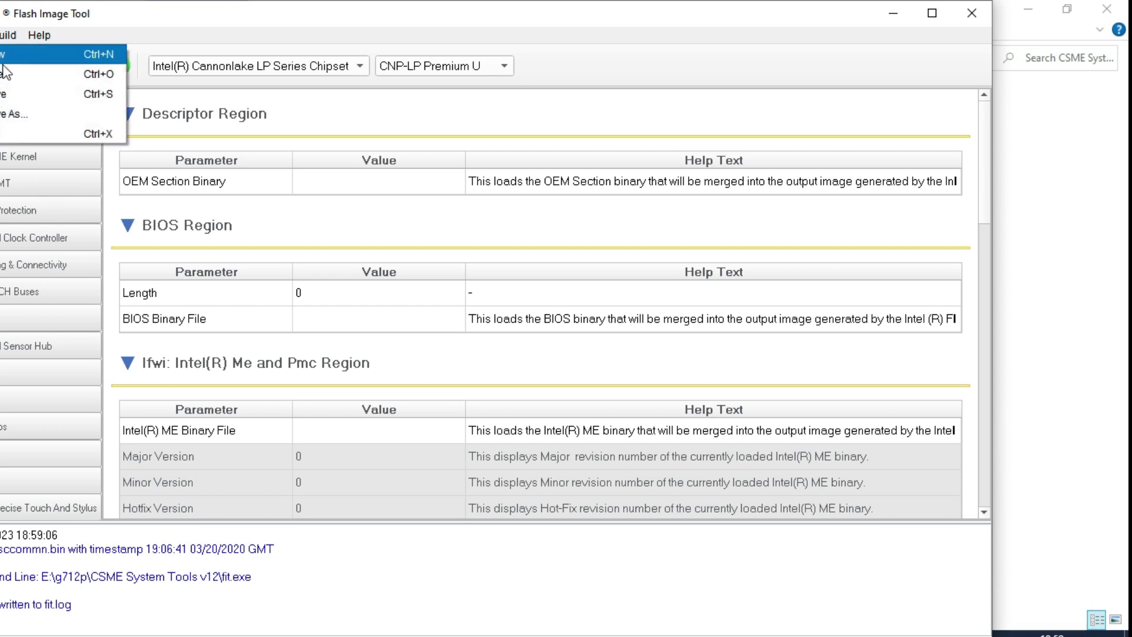
{"action": "left_click", "coordinate": [8, 75]}
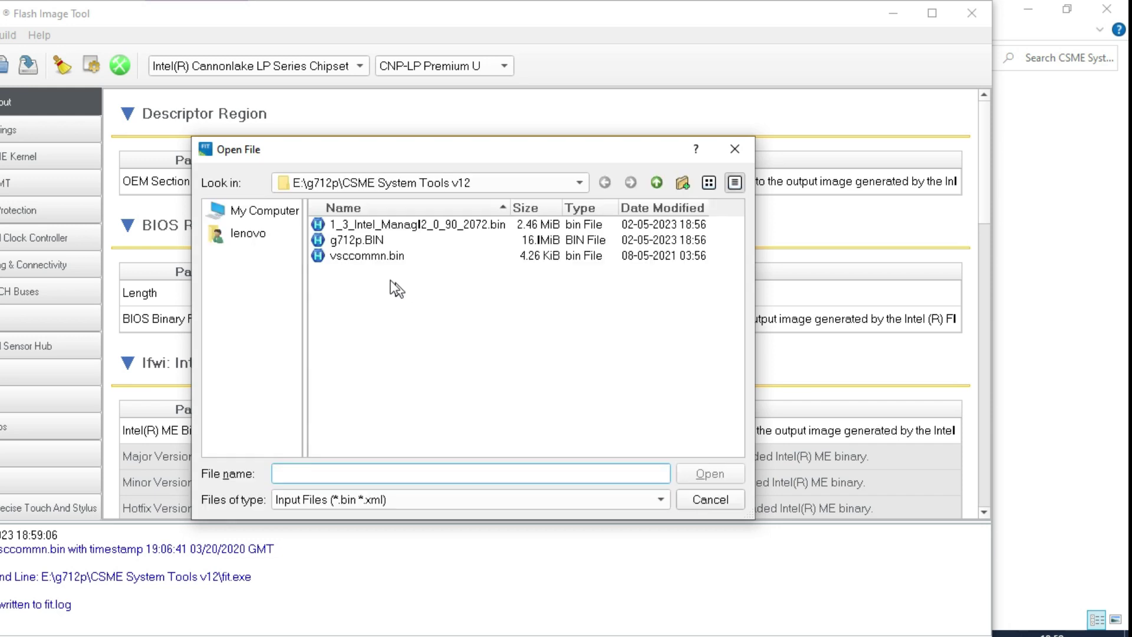
{"action": "left_click", "coordinate": [348, 240]}
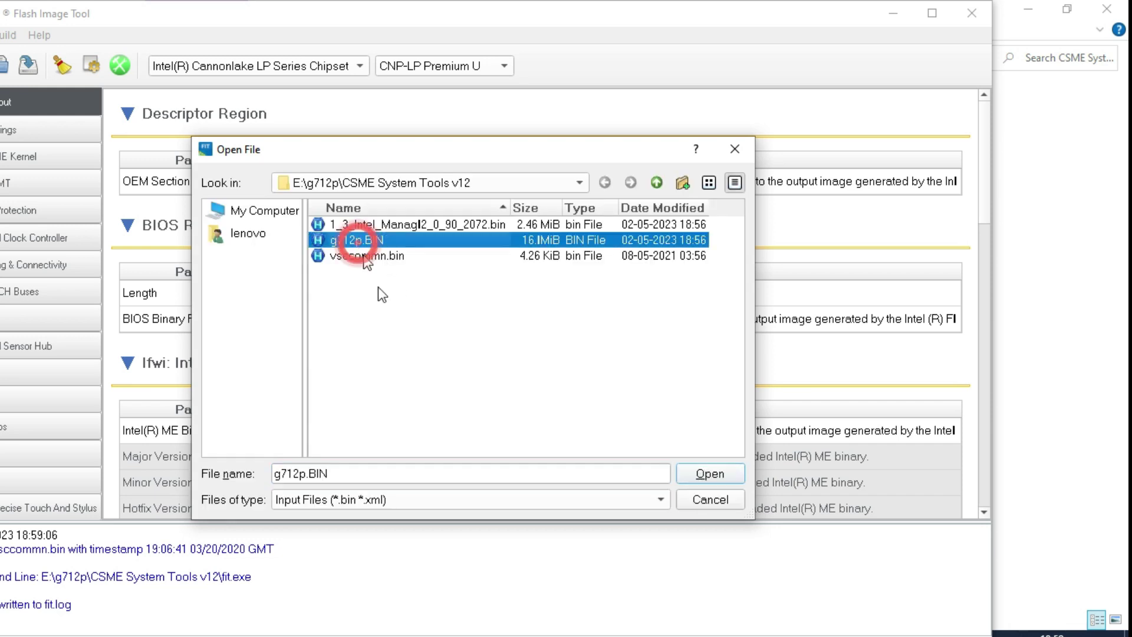
{"action": "left_click", "coordinate": [705, 473]}
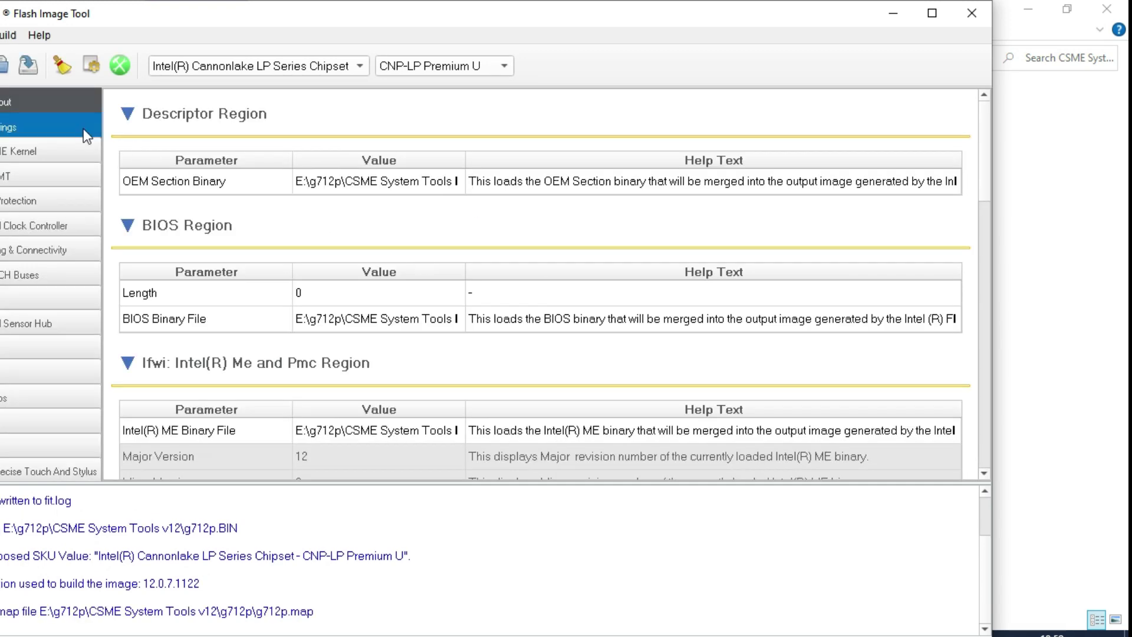
Step: Set Generate Intermediate Files to No in Build Settings and close the dialog
{"action": "left_click", "coordinate": [13, 37]}
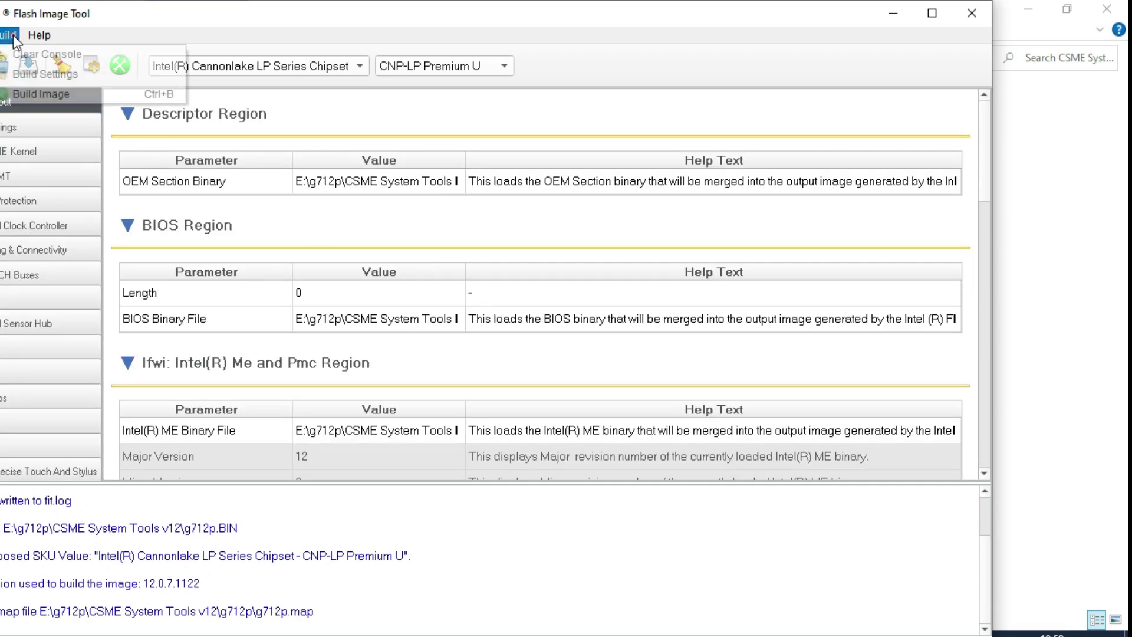
{"action": "left_click", "coordinate": [59, 73]}
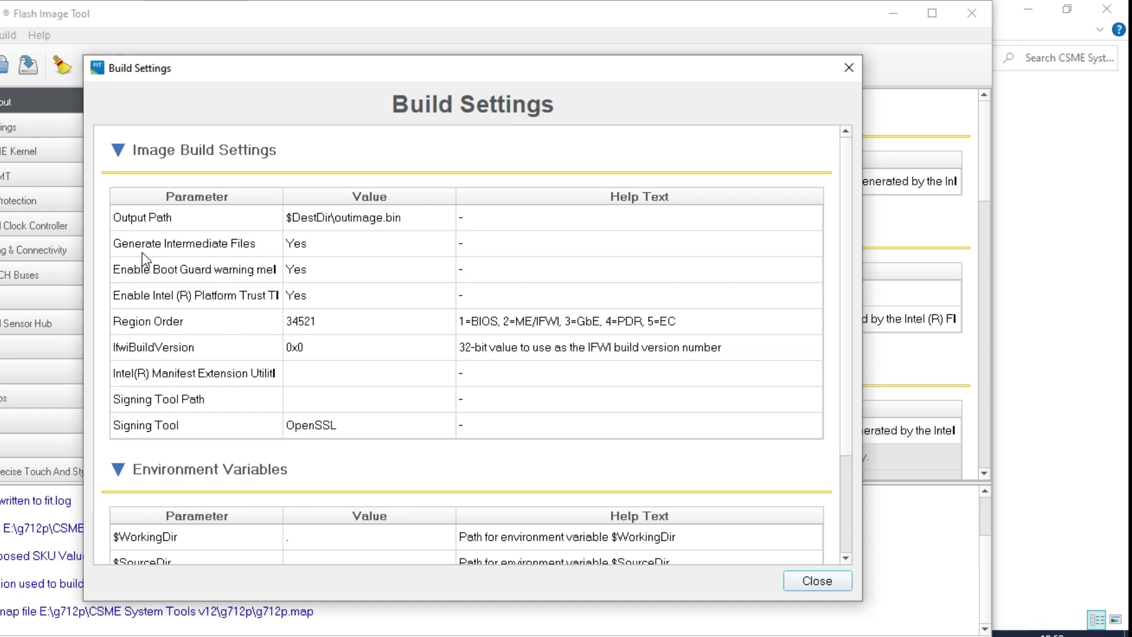
{"action": "left_click", "coordinate": [330, 244]}
{"action": "left_click", "coordinate": [330, 244]}
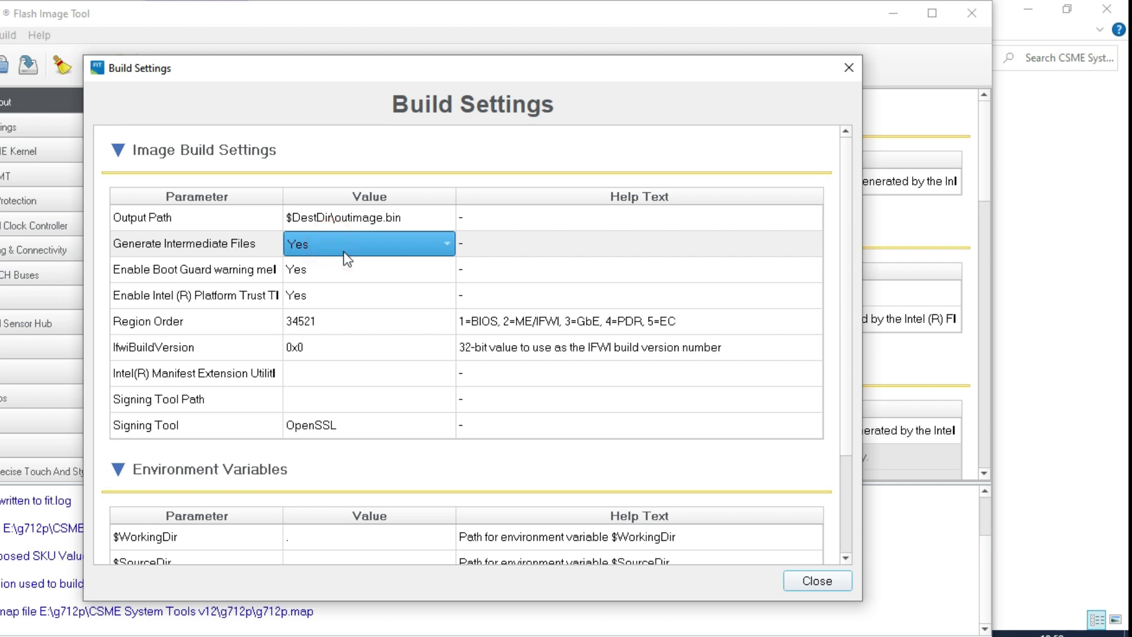
{"action": "left_click", "coordinate": [437, 246]}
{"action": "left_click", "coordinate": [323, 218]}
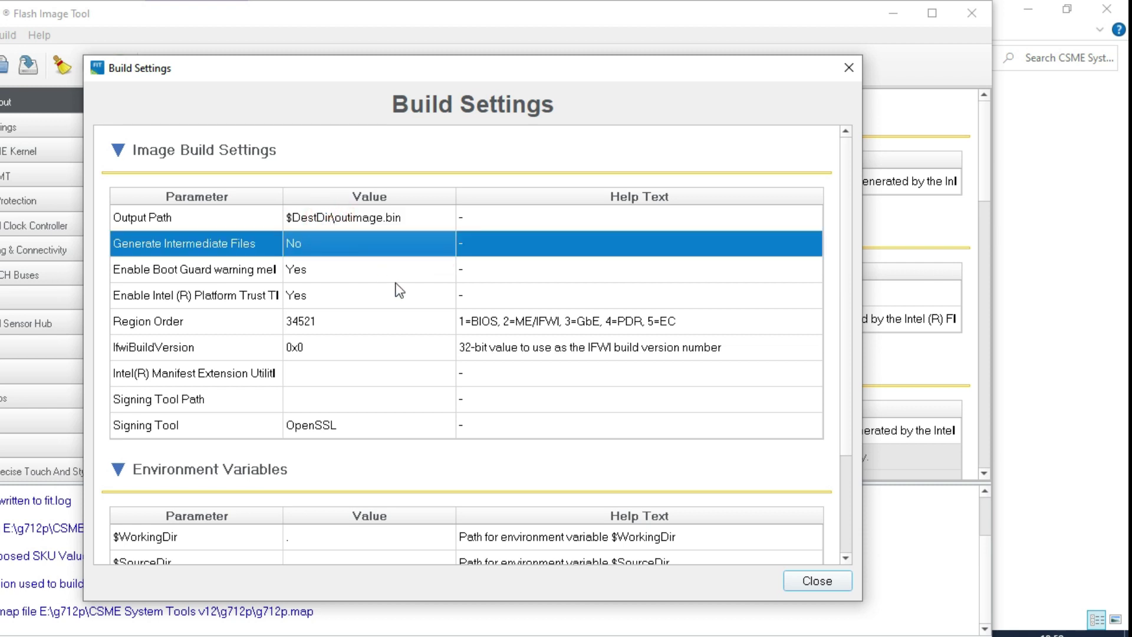
{"action": "left_click", "coordinate": [832, 585]}
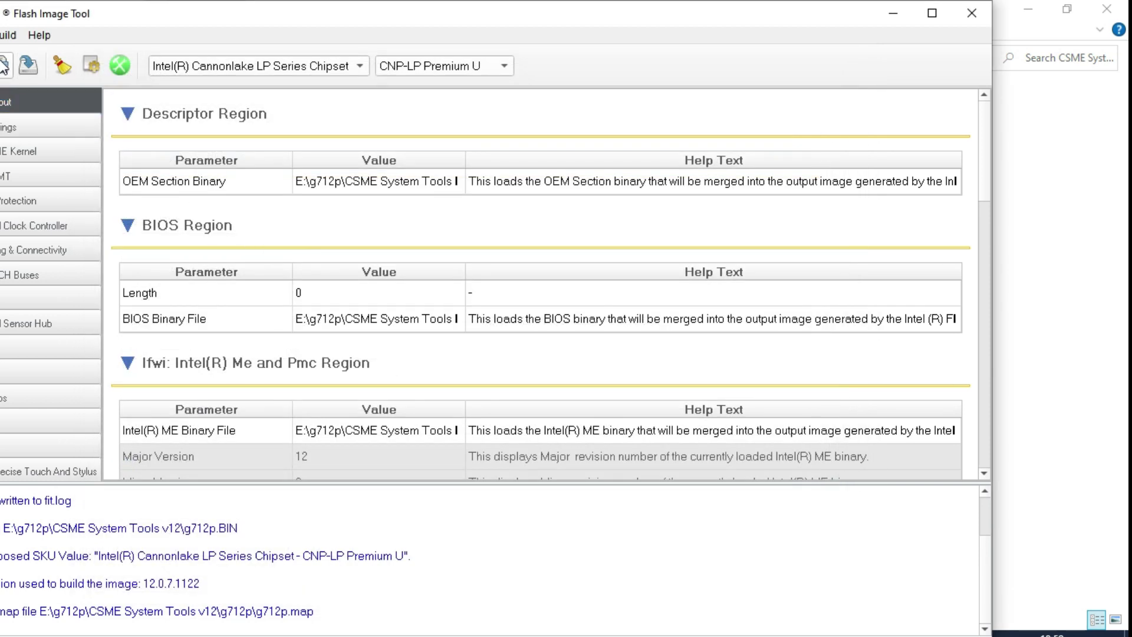
Step: Save the configuration as Untitled.xml and exit Flash Image Tool
{"action": "key", "text": "alt+f"}
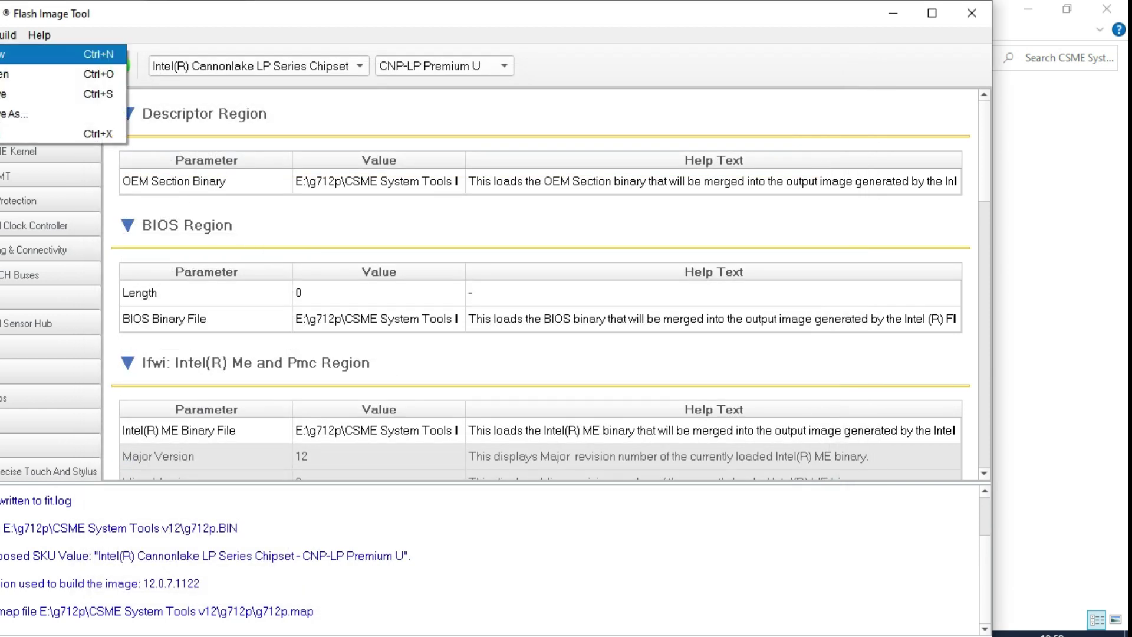
{"action": "left_click", "coordinate": [16, 111]}
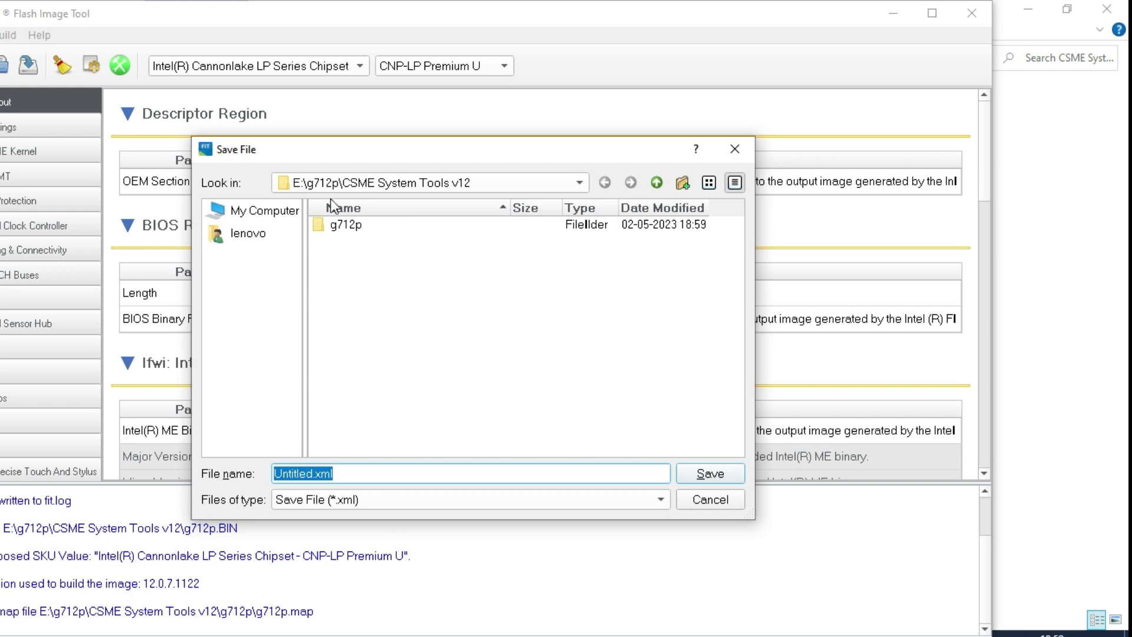
{"action": "left_click", "coordinate": [687, 475]}
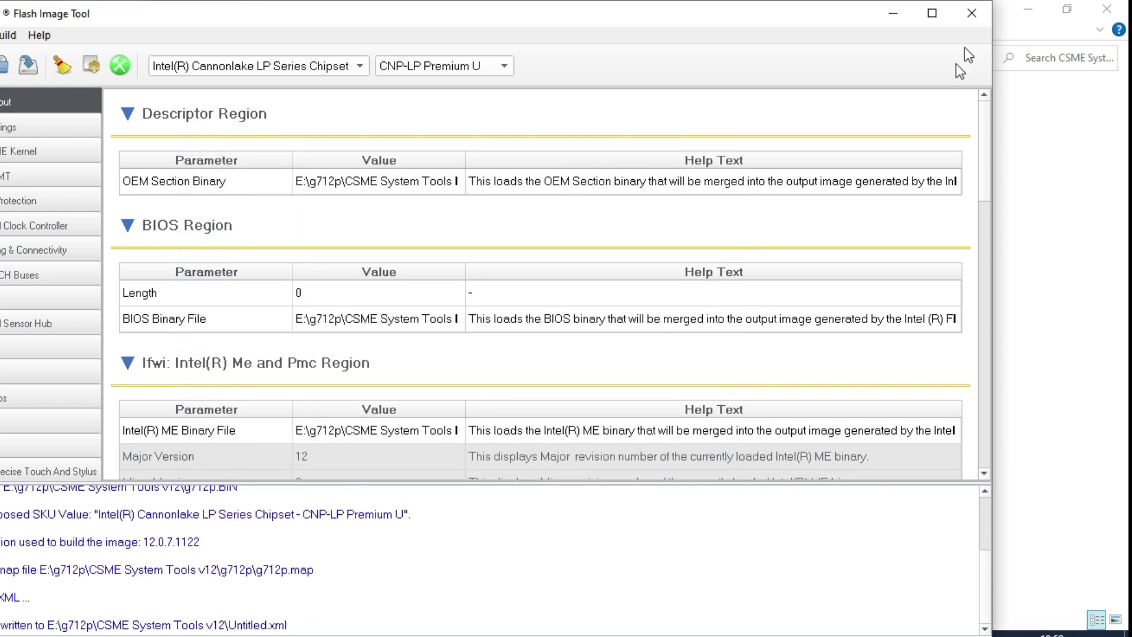
{"action": "left_click", "coordinate": [978, 13]}
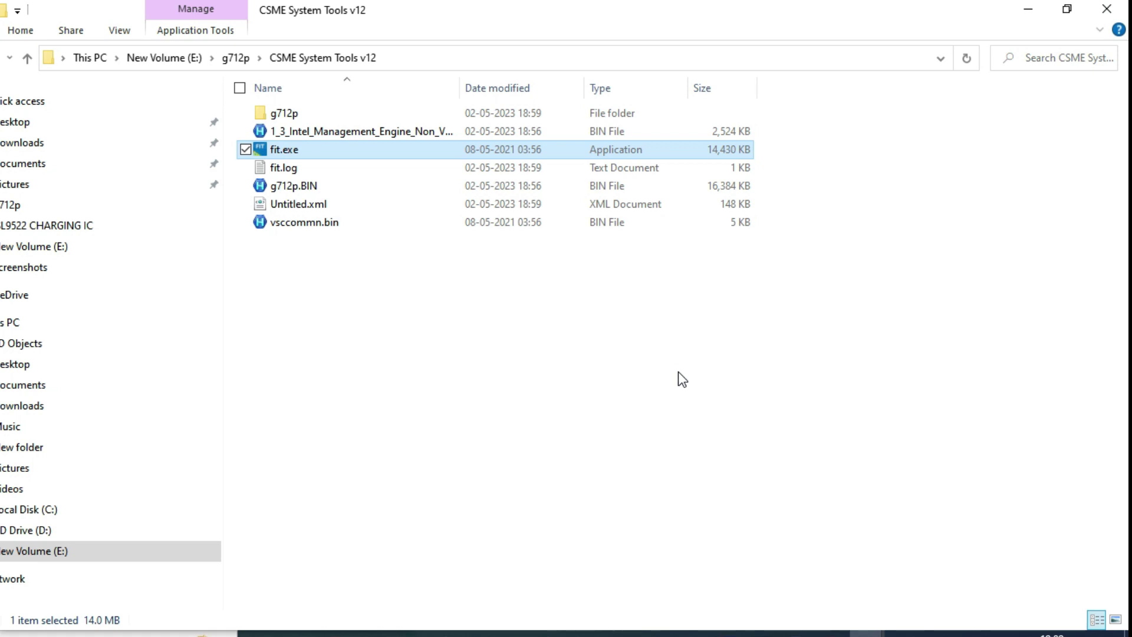
Step: Open g712p\Decomp to view BIOS Region.bin, CSE Region.bin and ME Sub Partition.bin
{"action": "left_click", "coordinate": [412, 331]}
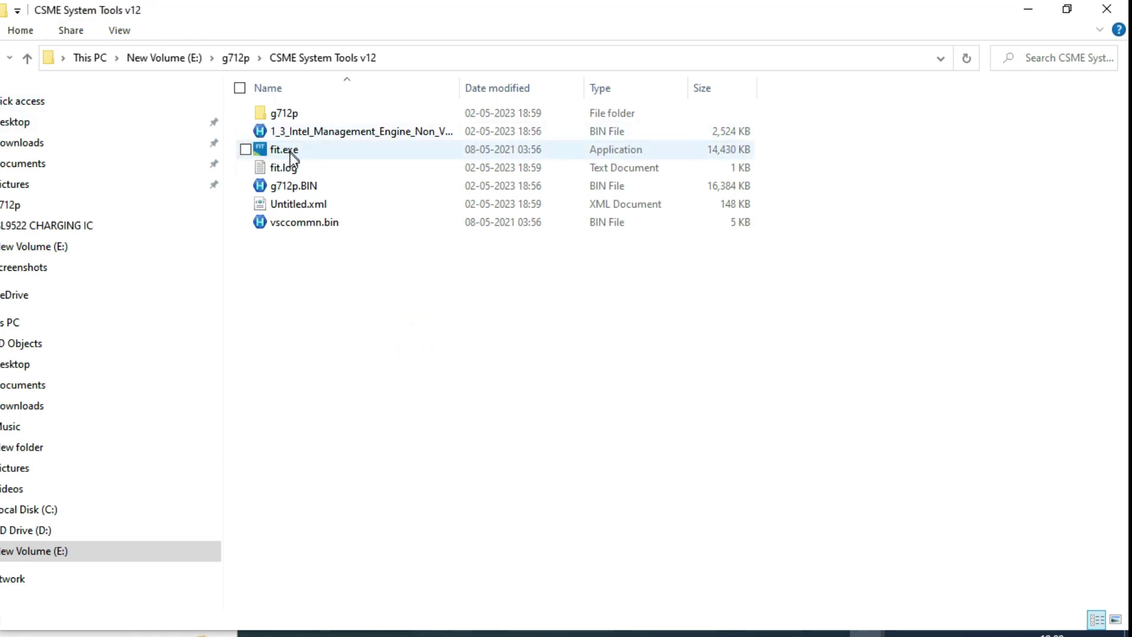
{"action": "left_click", "coordinate": [293, 207]}
{"action": "left_click", "coordinate": [416, 373]}
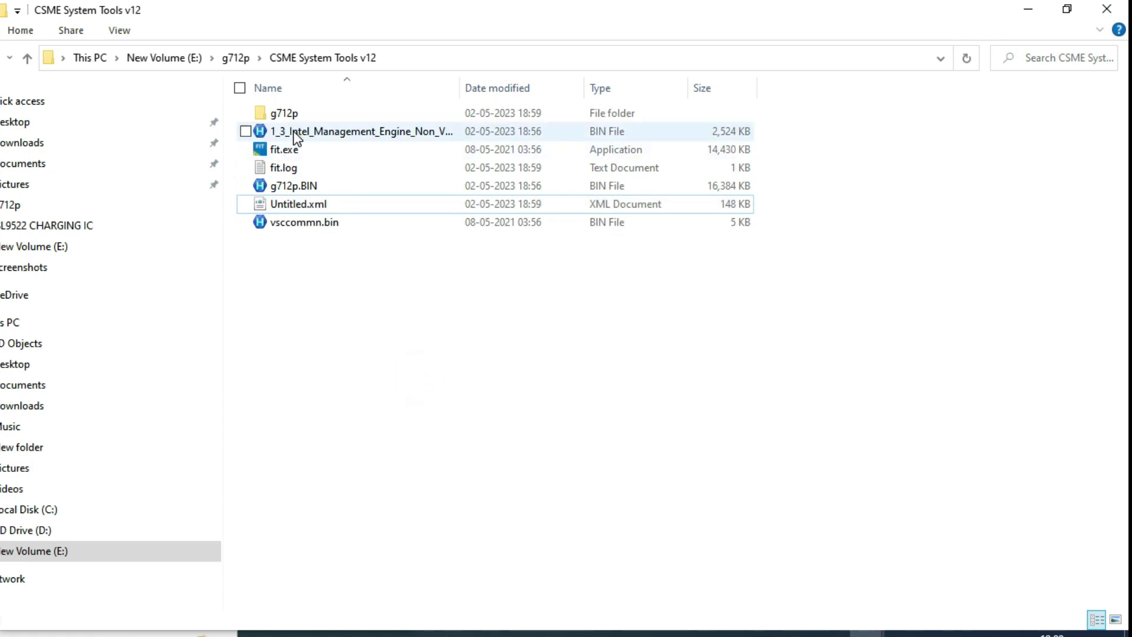
{"action": "left_click", "coordinate": [291, 132]}
{"action": "left_click", "coordinate": [282, 113]}
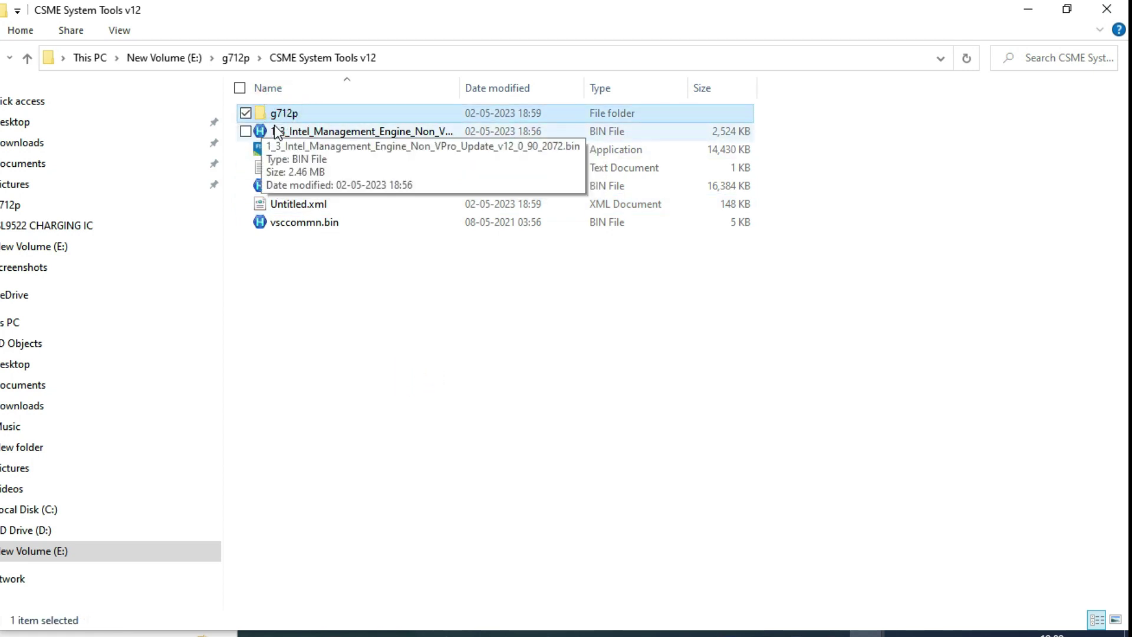
{"action": "double_click", "coordinate": [283, 112]}
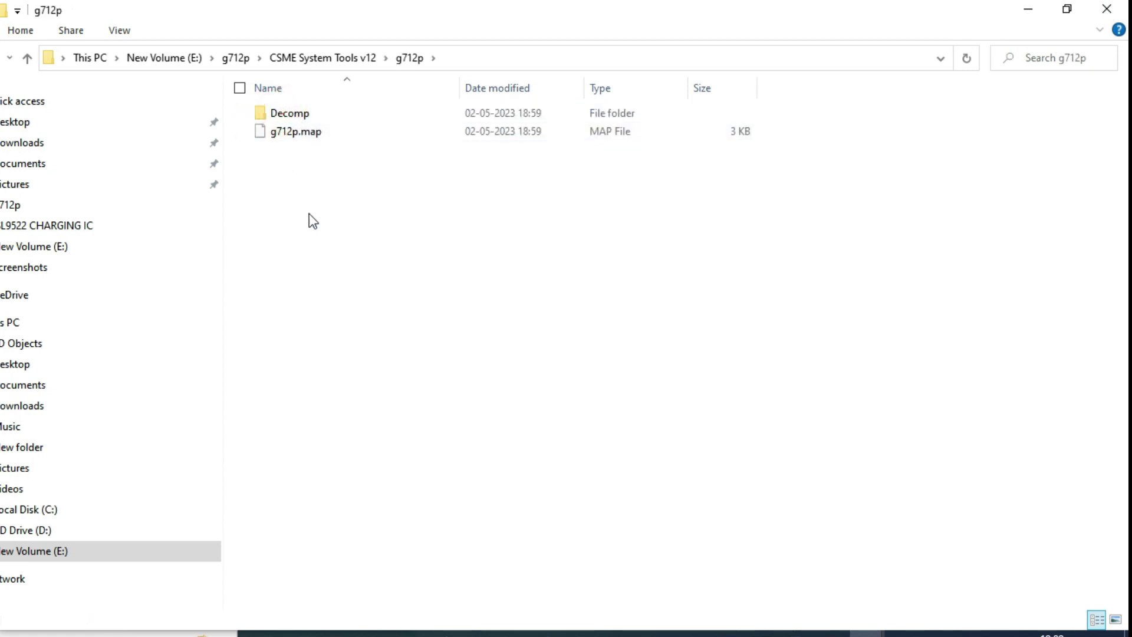
{"action": "double_click", "coordinate": [298, 115]}
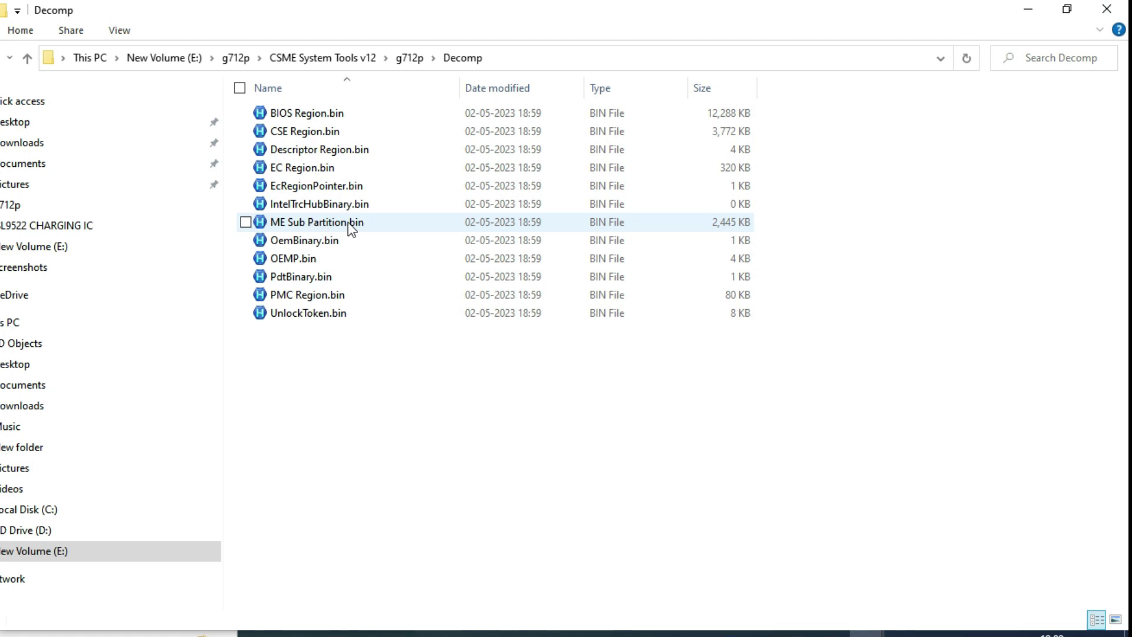
Step: Copy the name of ME Sub Partition.bin in Decomp, then return to the CSME System Tools v12 folder
{"action": "left_click", "coordinate": [309, 224]}
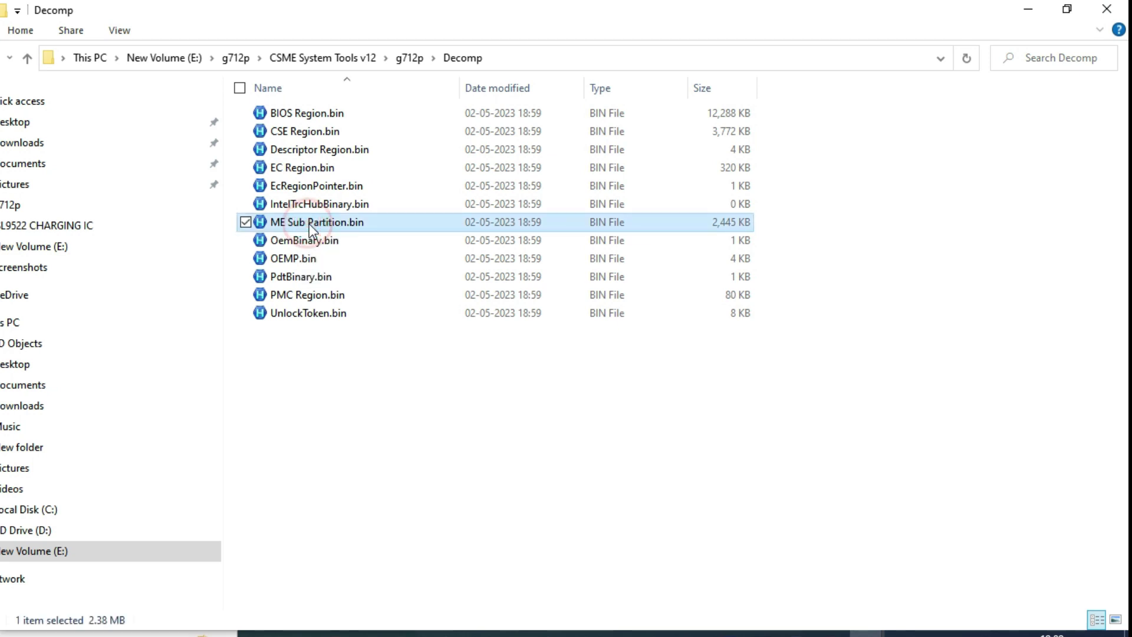
{"action": "left_click", "coordinate": [302, 221]}
{"action": "key", "text": "ctrl+c"}
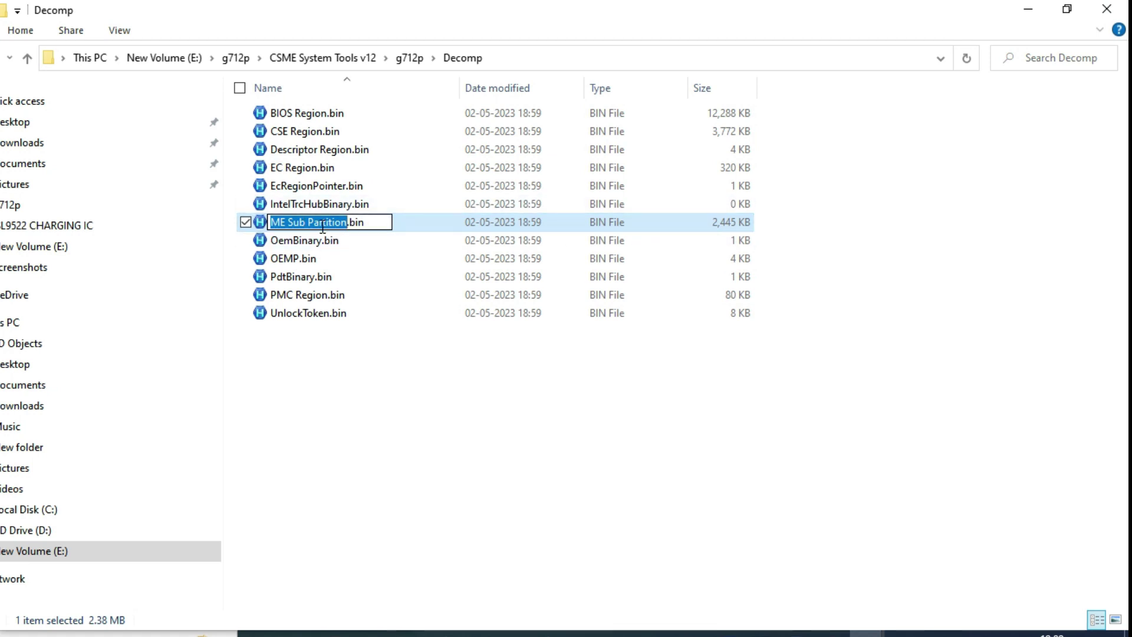
{"action": "key", "text": "alt+Up"}
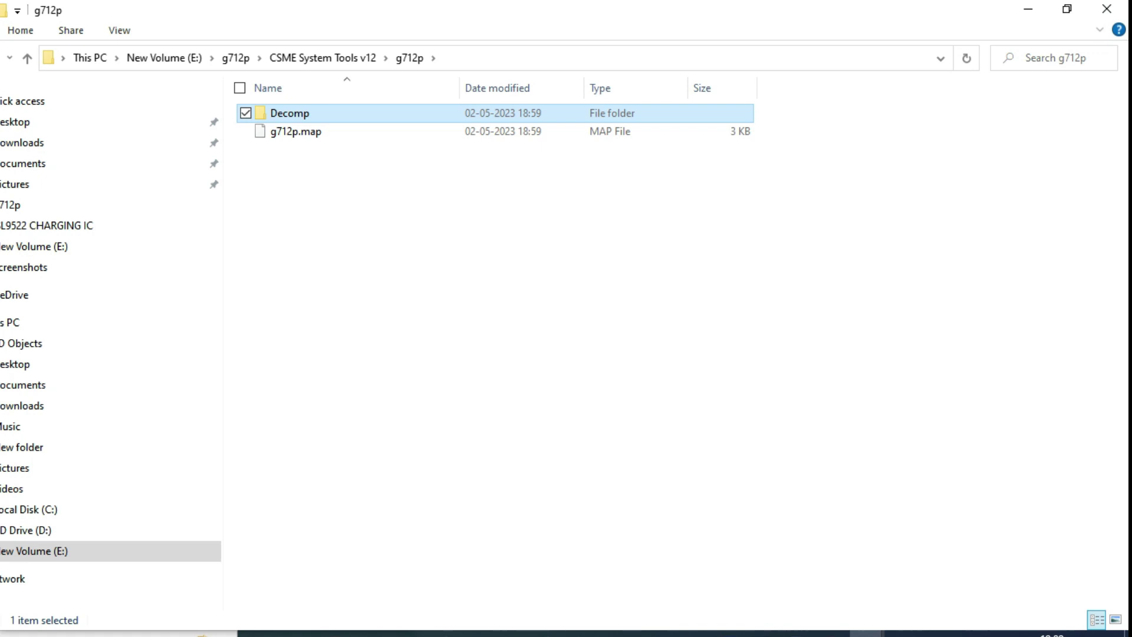
{"action": "key", "text": "alt+Up"}
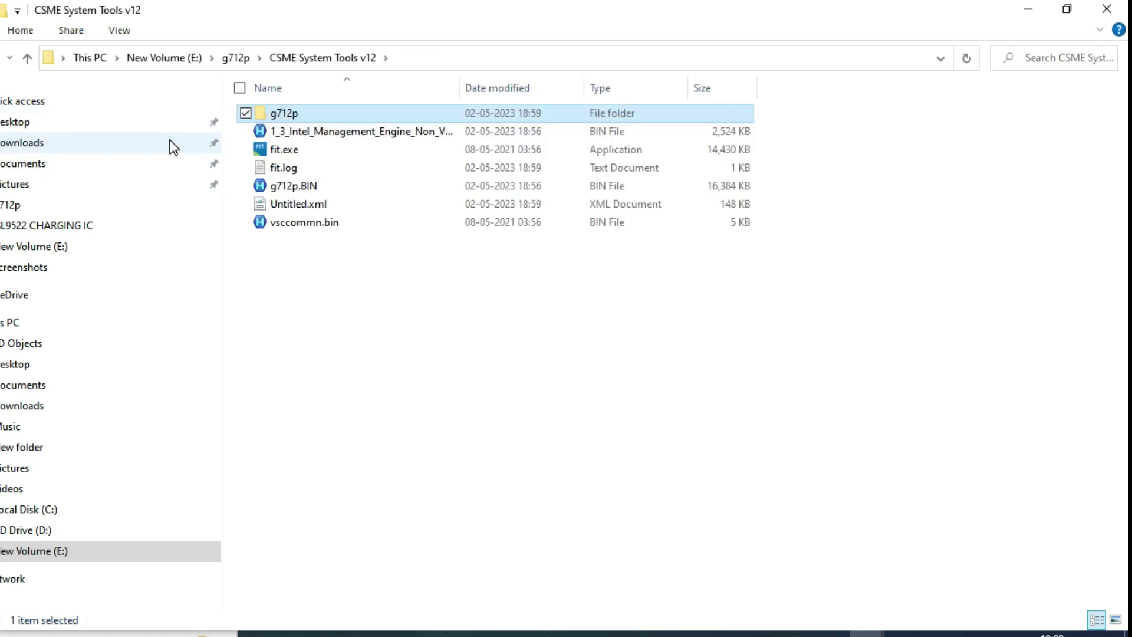
Step: Rename the 2,524 KB Intel ME update file to ME Sub Partition.bin
{"action": "left_click", "coordinate": [357, 132]}
{"action": "left_click", "coordinate": [359, 127]}
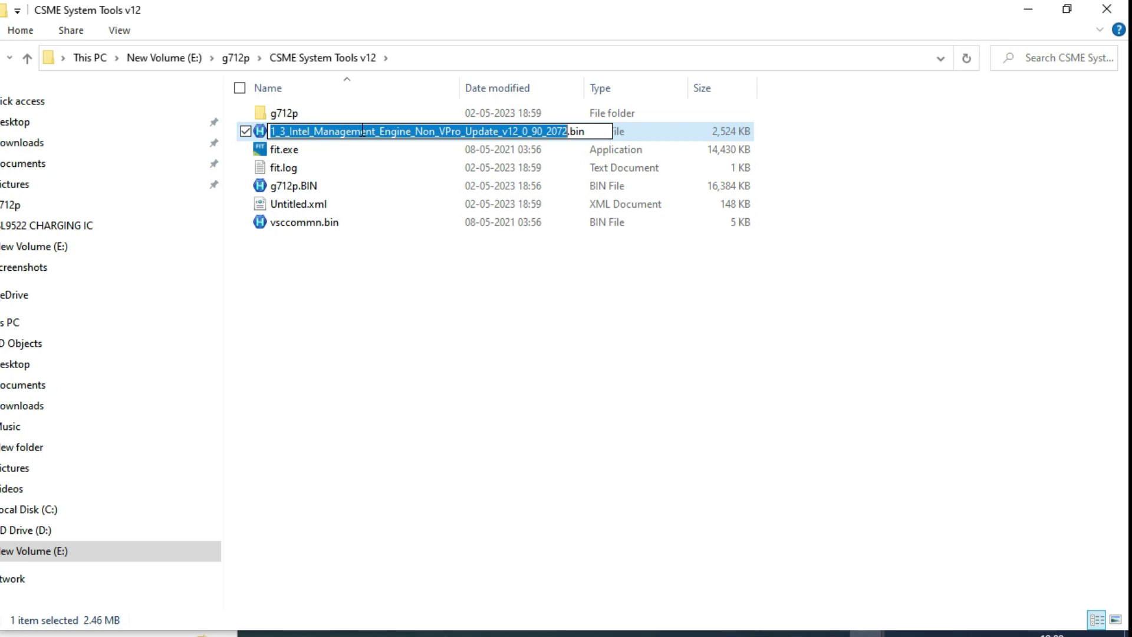
{"action": "key", "text": "ctrl+v"}
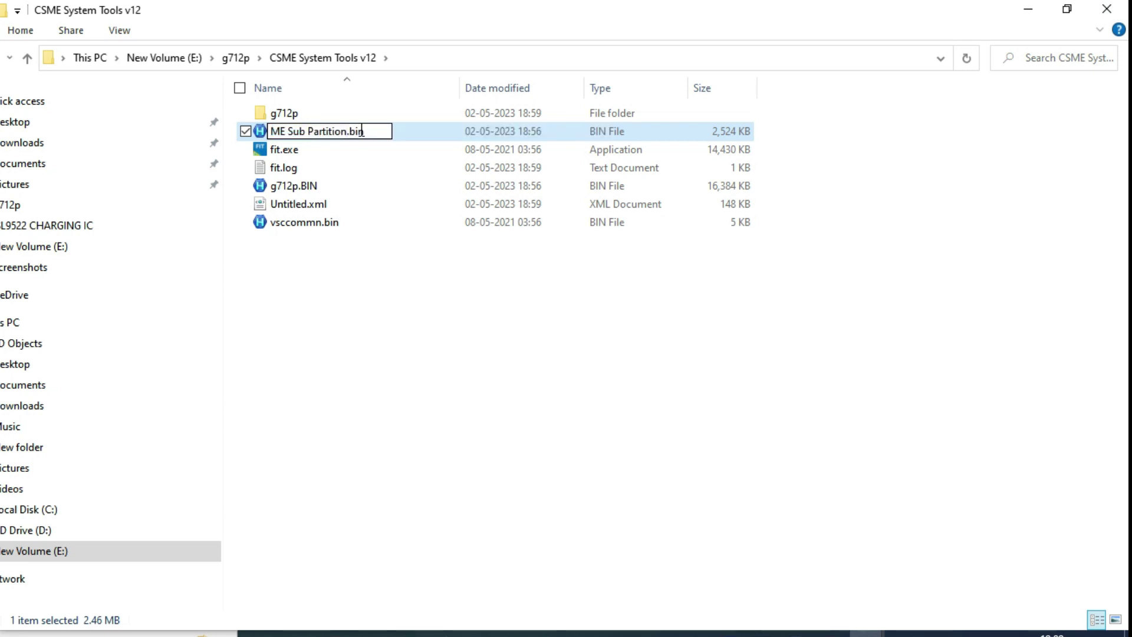
{"action": "left_click", "coordinate": [342, 339]}
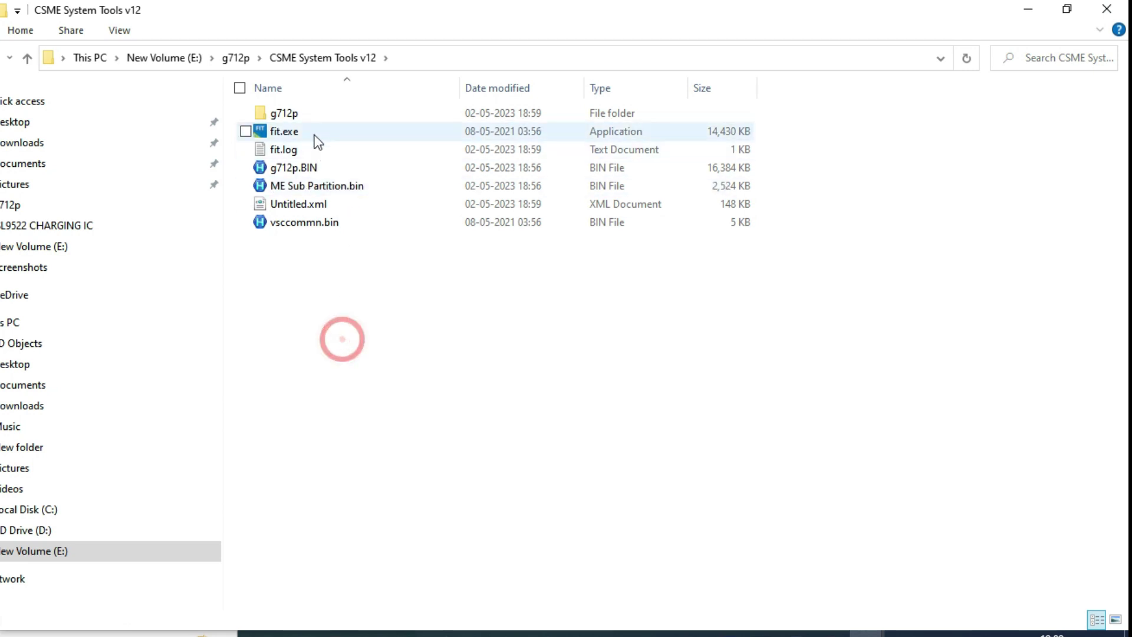
Step: Move the renamed ME Sub Partition.bin into the g712p folder
{"action": "left_click", "coordinate": [292, 287]}
{"action": "left_click", "coordinate": [303, 186]}
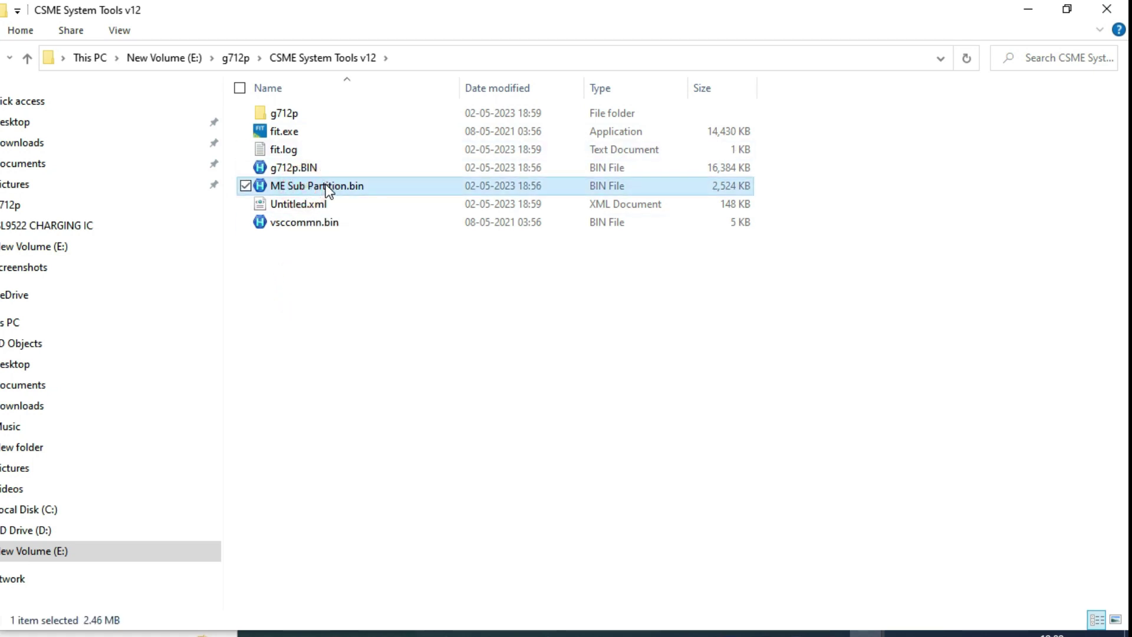
{"action": "left_click_drag", "start_coordinate": [303, 186], "coordinate": [302, 116]}
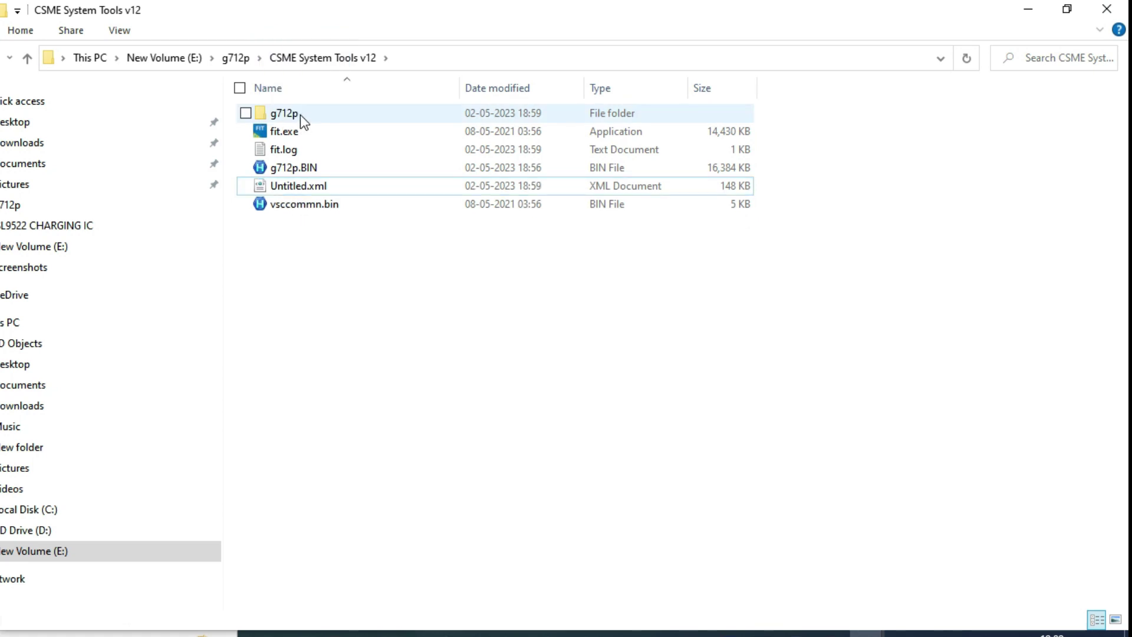
Step: Move ME Sub Partition.bin into Decomp, replacing the existing file
{"action": "double_click", "coordinate": [300, 115]}
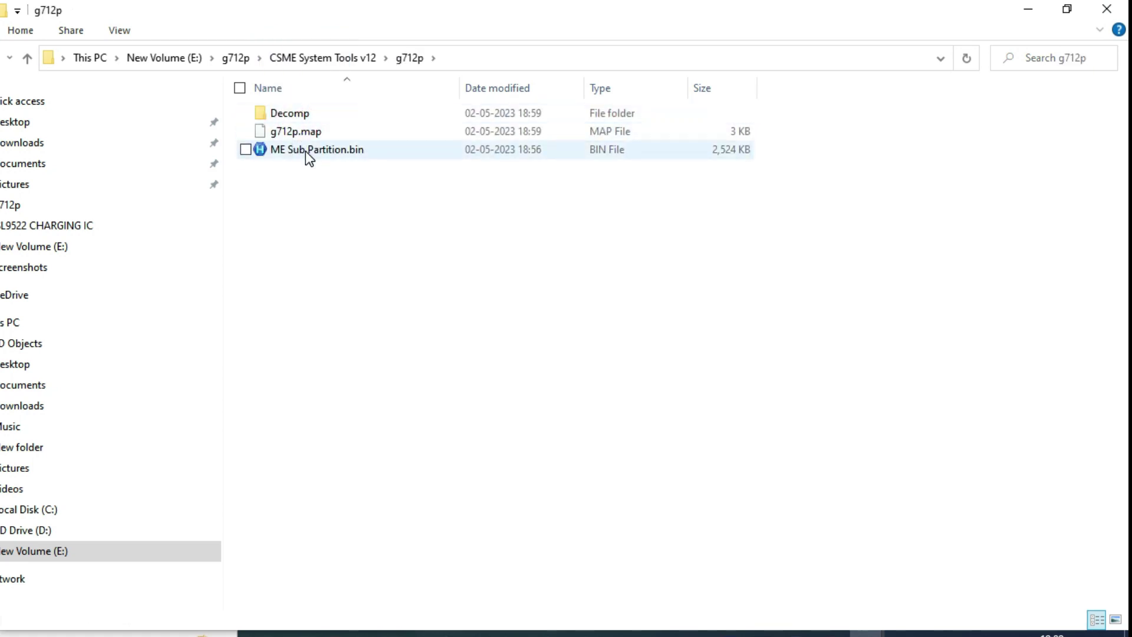
{"action": "left_click_drag", "start_coordinate": [305, 151], "coordinate": [298, 114]}
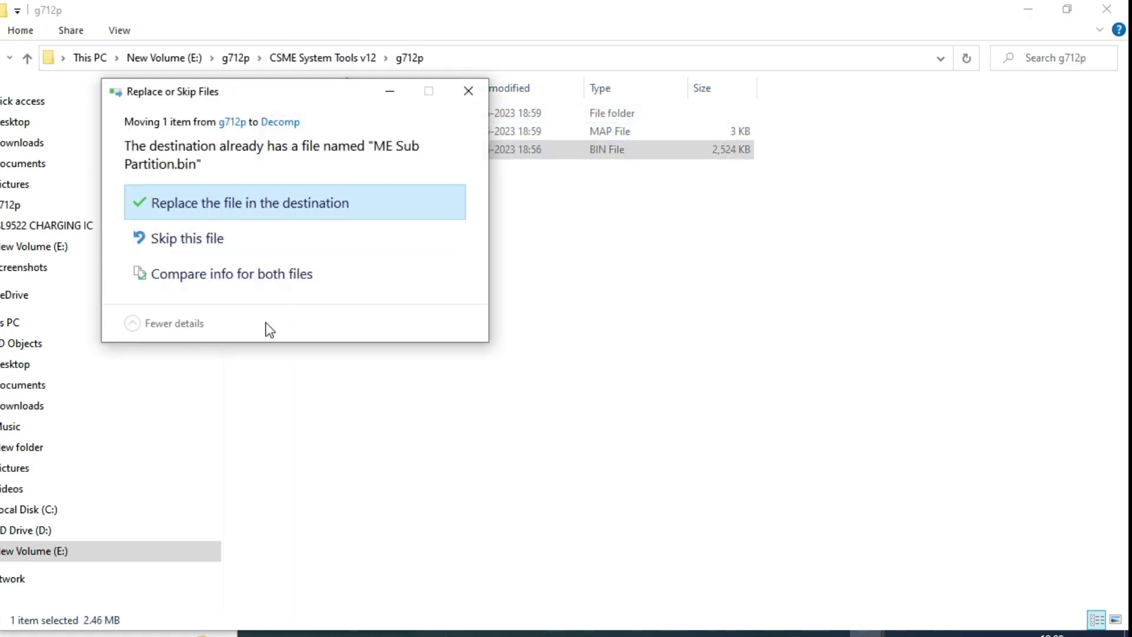
{"action": "left_click", "coordinate": [202, 212]}
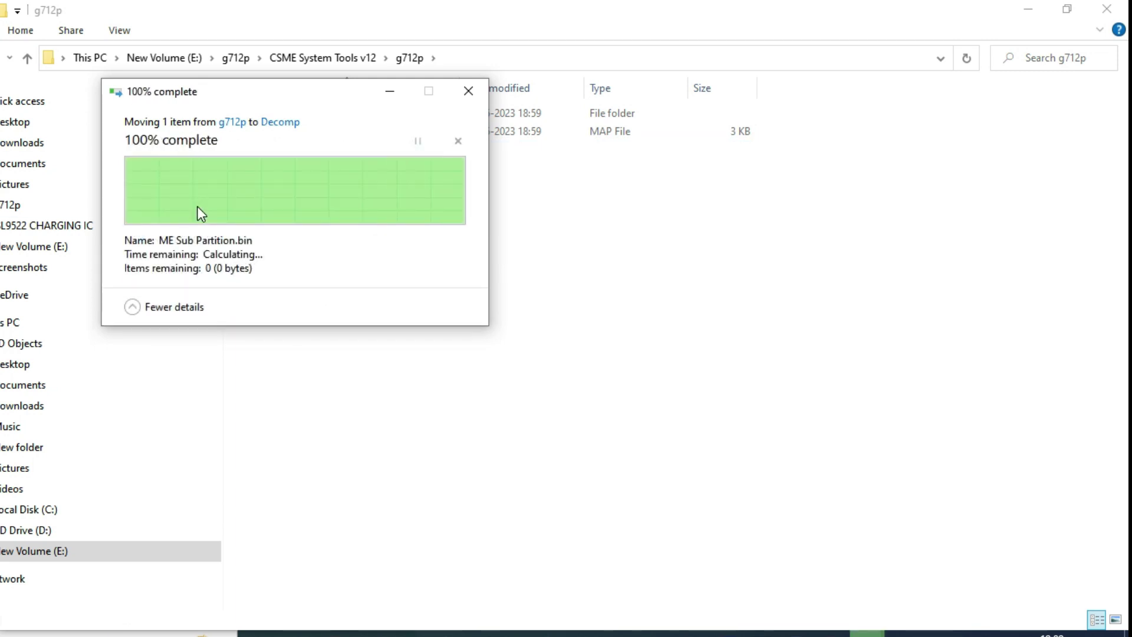
Step: Check the replaced ME Sub Partition.bin in Decomp, then return to CSME System Tools v12
{"action": "key", "text": "alt+Up"}
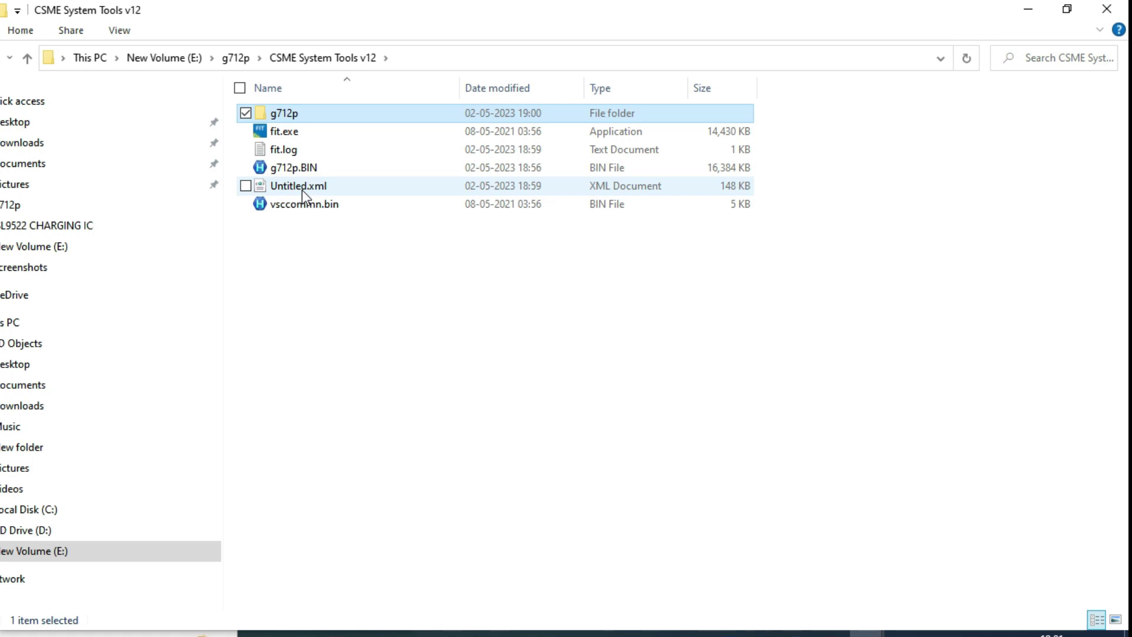
{"action": "double_click", "coordinate": [275, 115]}
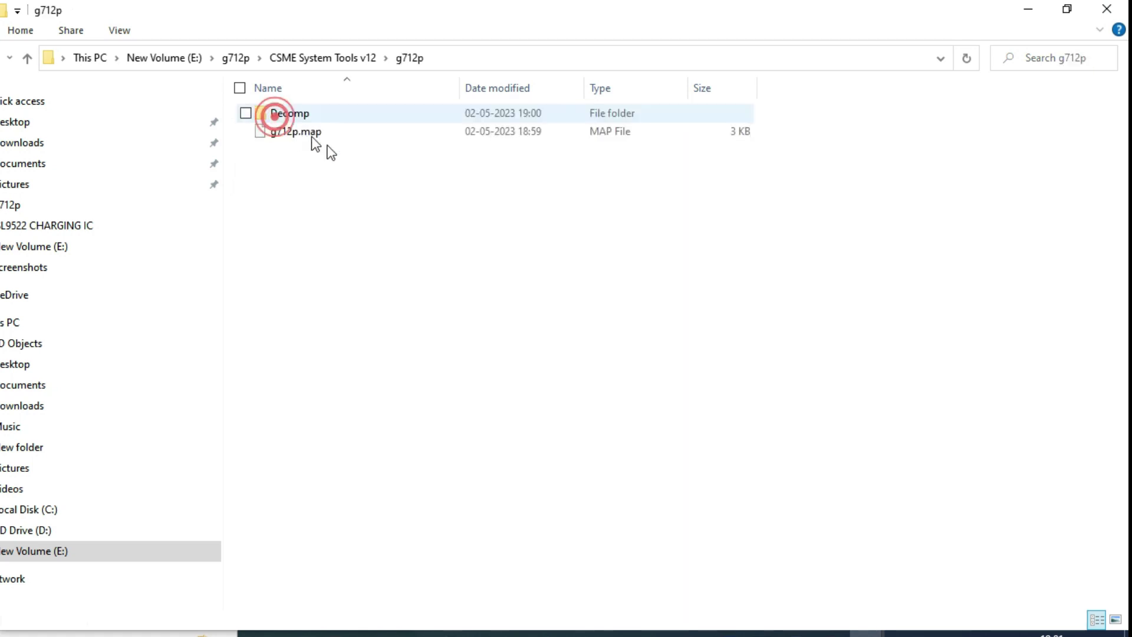
{"action": "double_click", "coordinate": [312, 118]}
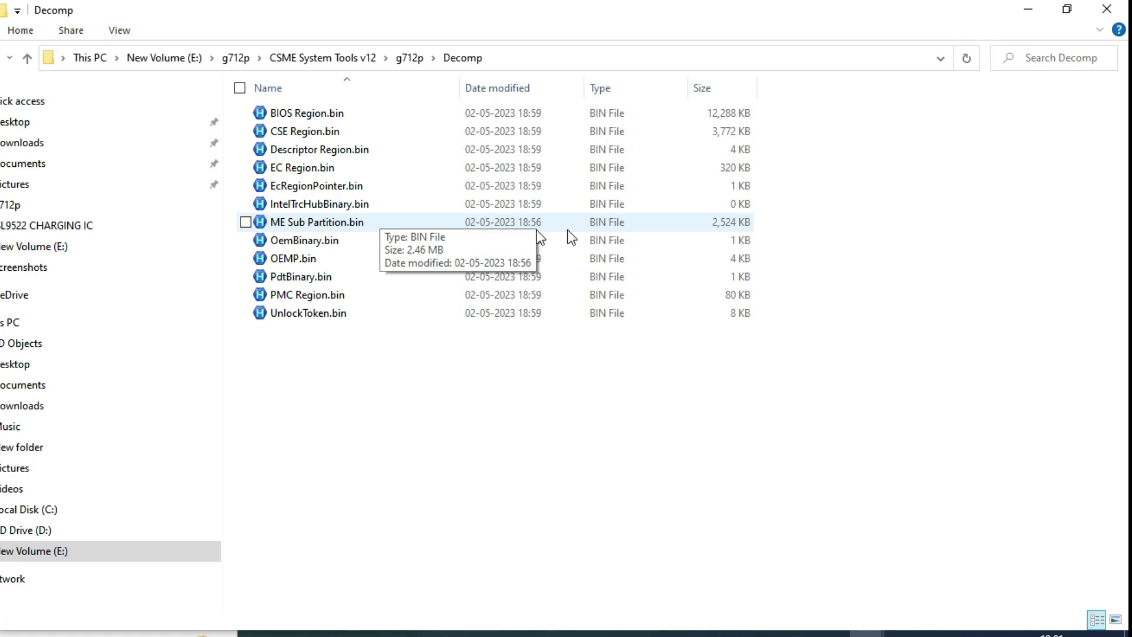
{"action": "left_click", "coordinate": [734, 228]}
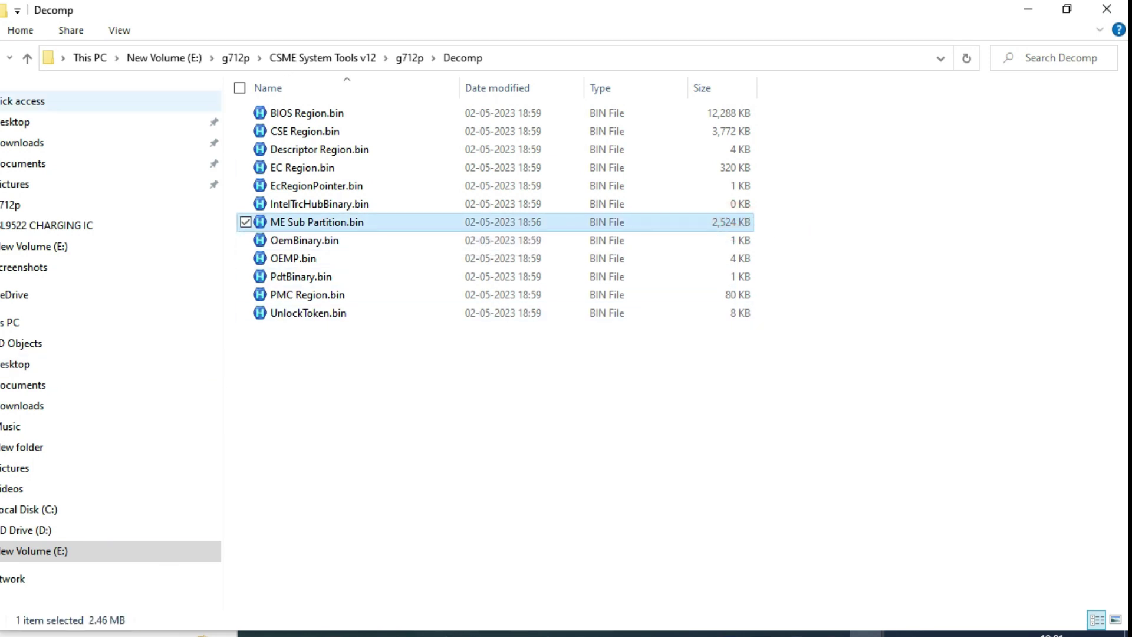
{"action": "key", "text": "alt+Up"}
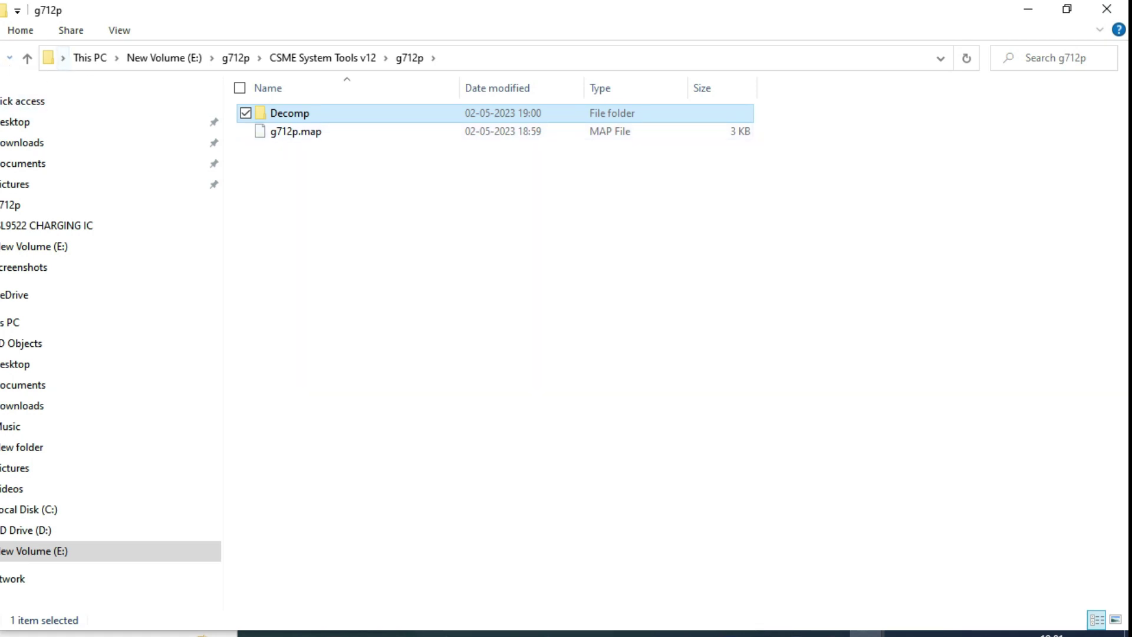
{"action": "key", "text": "alt+Up"}
Step: Launch fit.exe and load the Untitled.xml configuration
{"action": "left_click", "coordinate": [299, 131]}
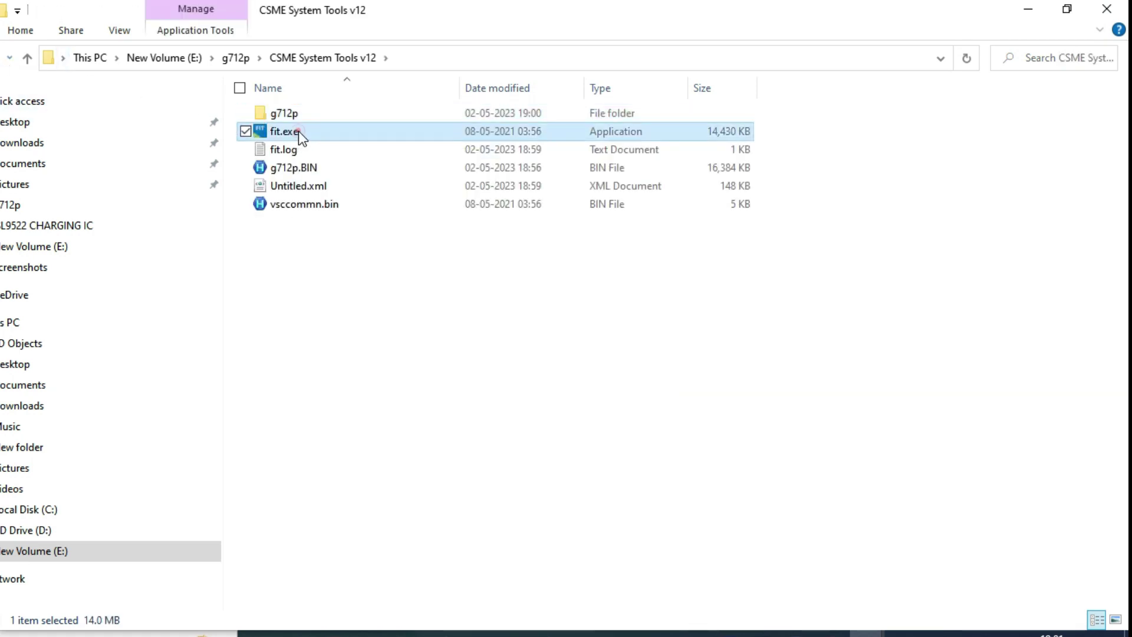
{"action": "double_click", "coordinate": [298, 131]}
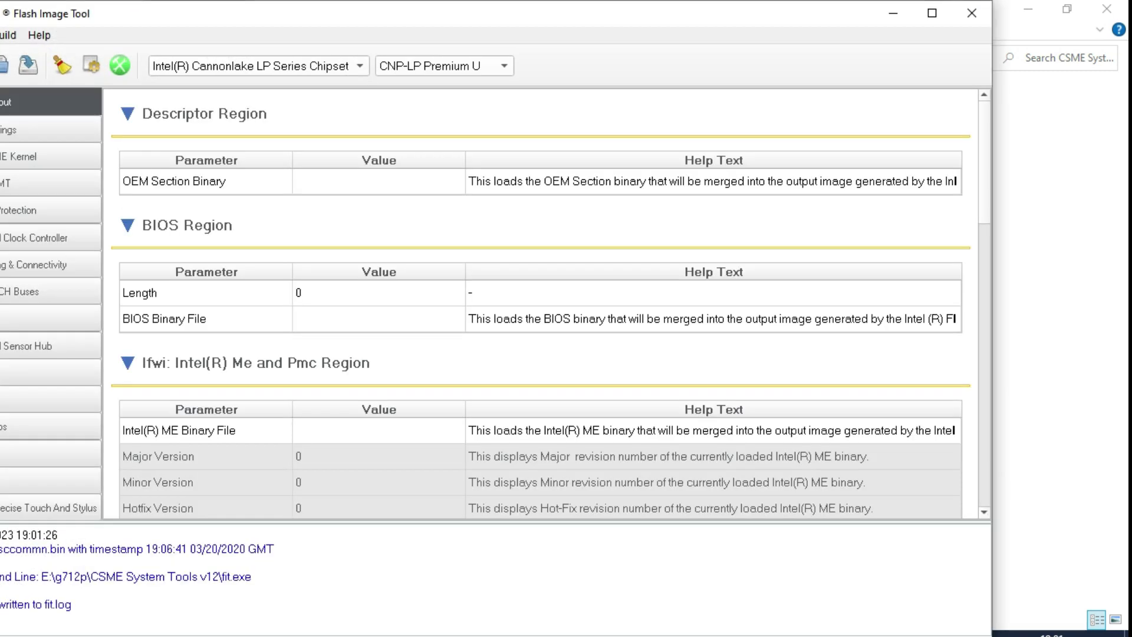
{"action": "left_click", "coordinate": [1, 35]}
{"action": "left_click", "coordinate": [12, 73]}
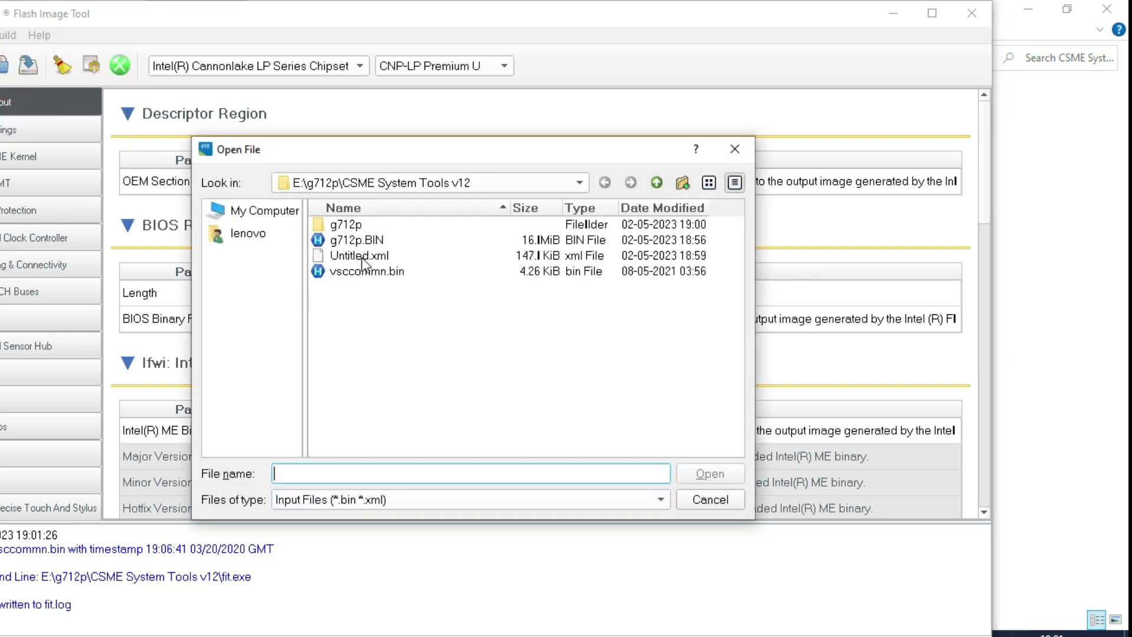
{"action": "double_click", "coordinate": [361, 268]}
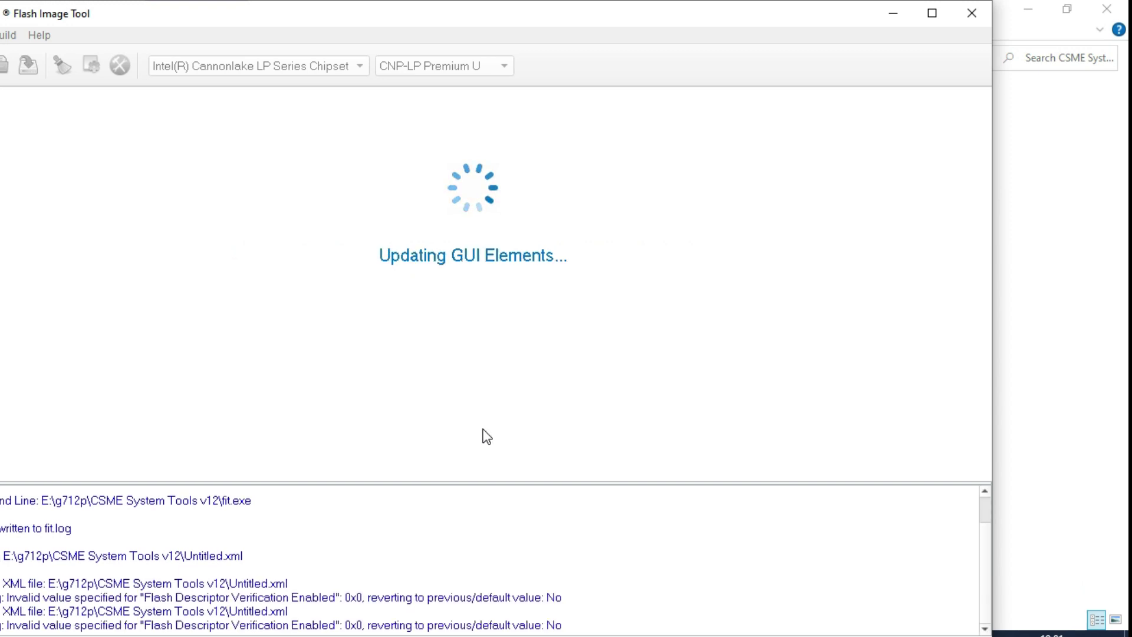
Step: Build the flash image to outimage.bin, accepting the Boot Guard Profile 5 warning
{"action": "left_click", "coordinate": [4, 36]}
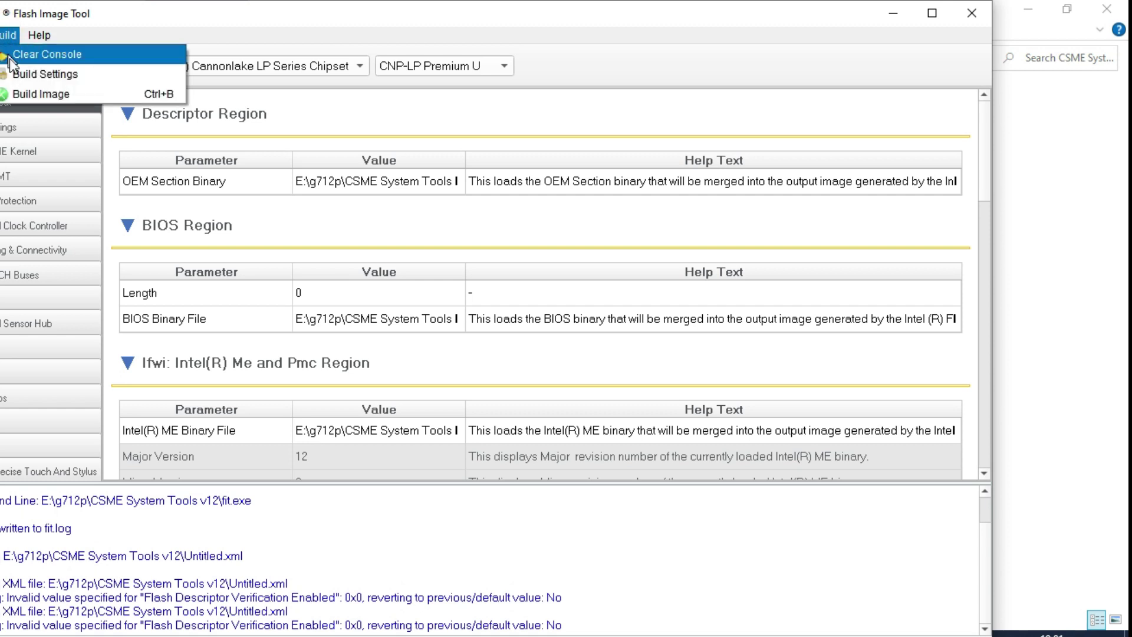
{"action": "left_click", "coordinate": [71, 94]}
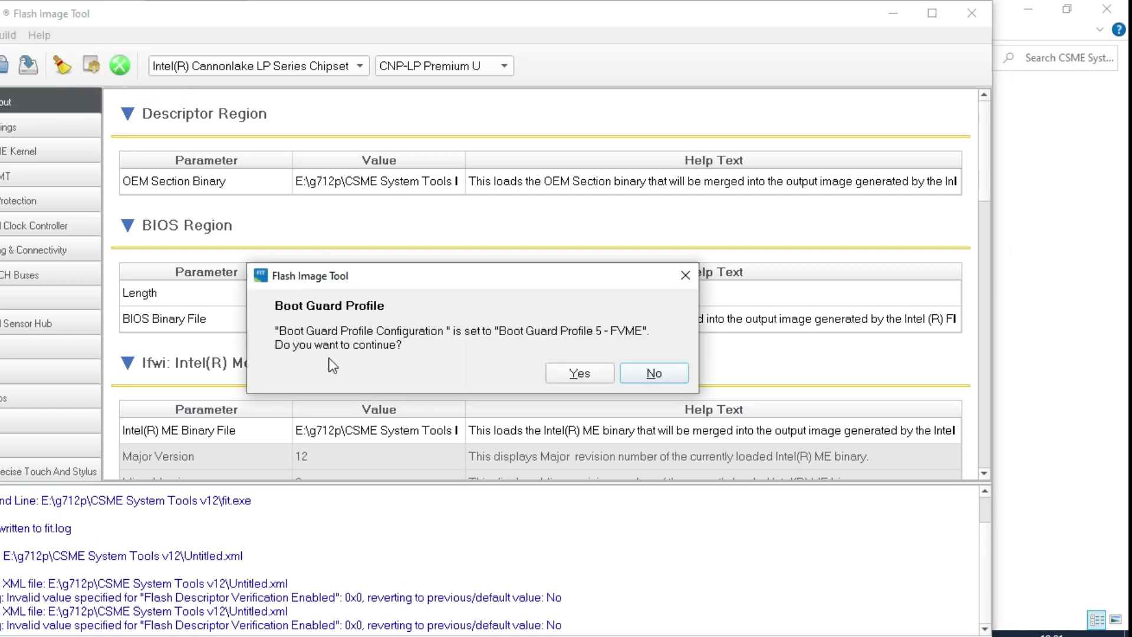
{"action": "left_click", "coordinate": [580, 372]}
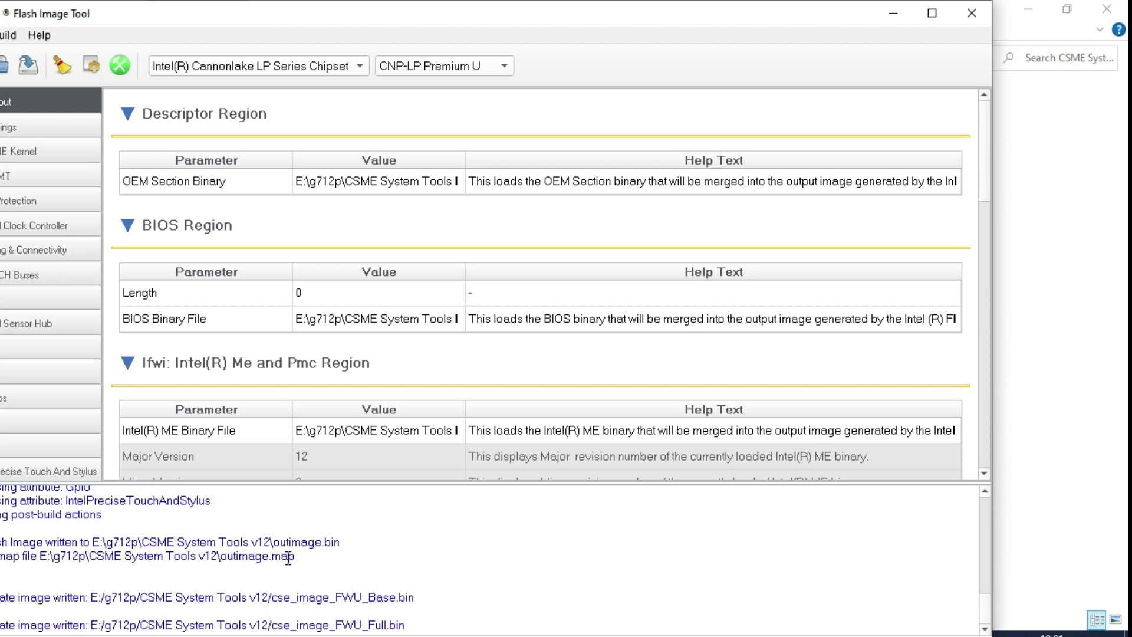
{"action": "left_click_drag", "start_coordinate": [272, 540], "coordinate": [351, 543]}
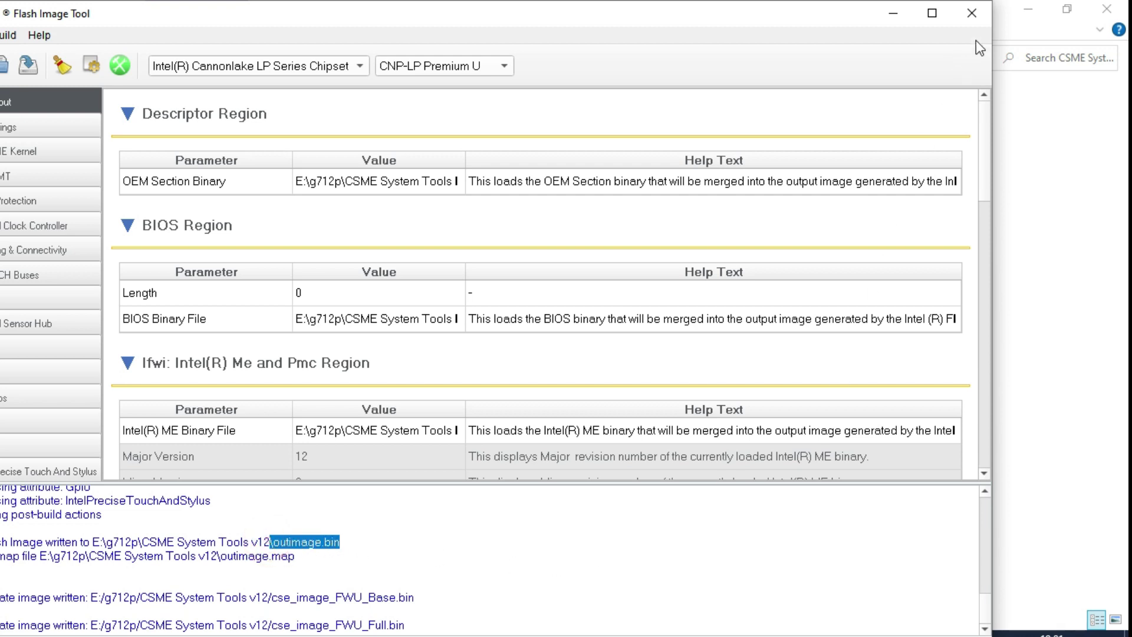
{"action": "left_click", "coordinate": [972, 13]}
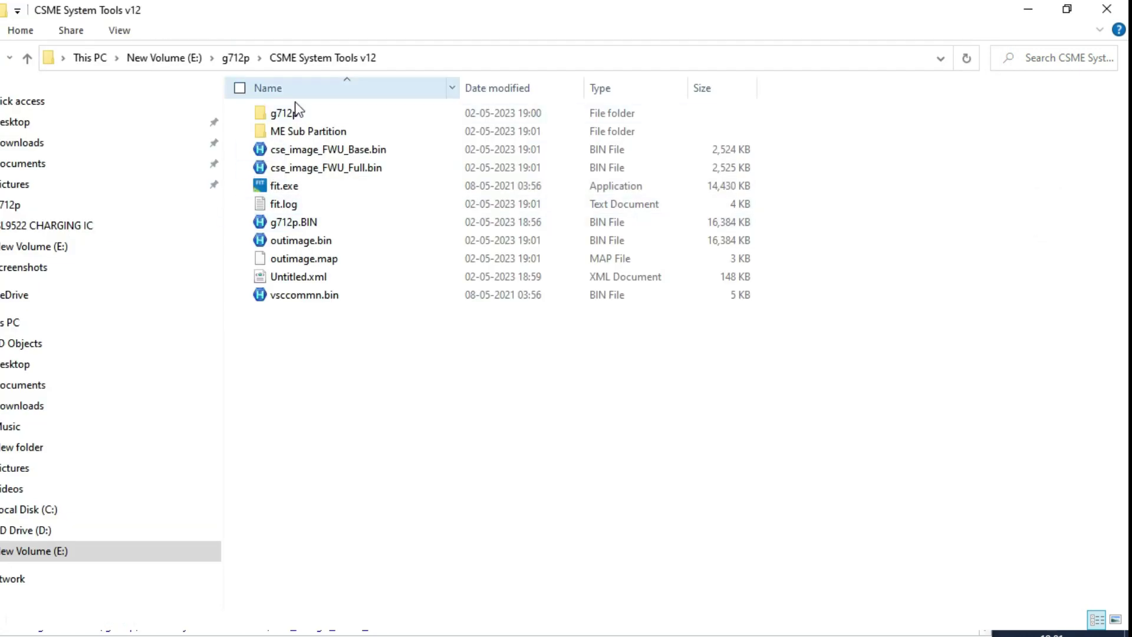
Step: Drag outimage.bin onto the ME Analyzer taskbar icon to list it in its jump list
{"action": "left_click", "coordinate": [316, 240]}
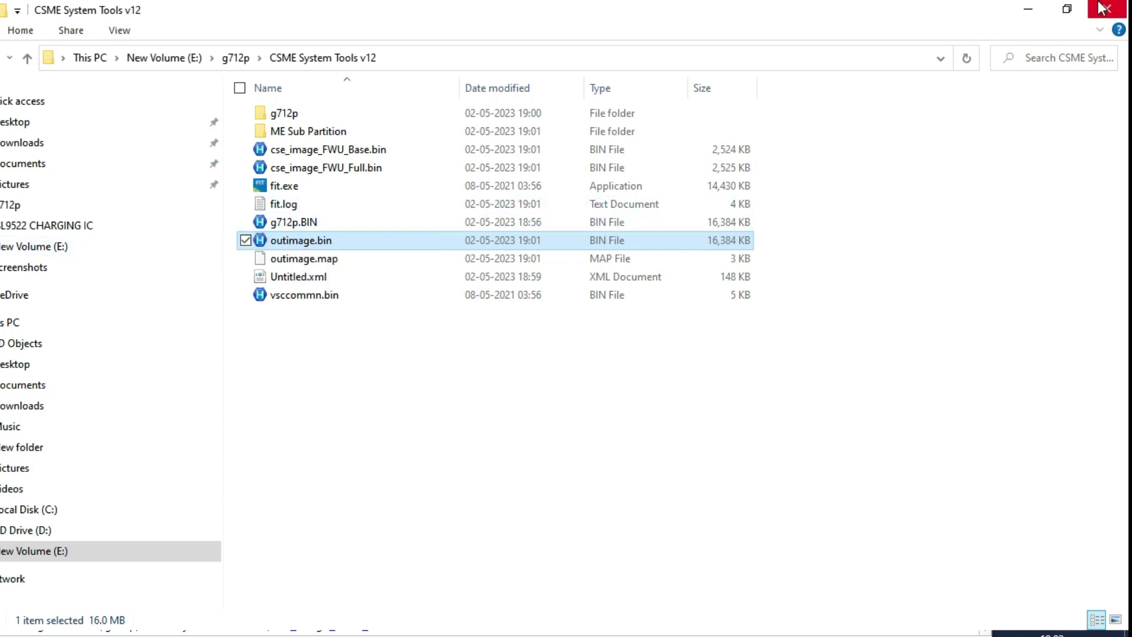
{"action": "left_click", "coordinate": [1066, 11]}
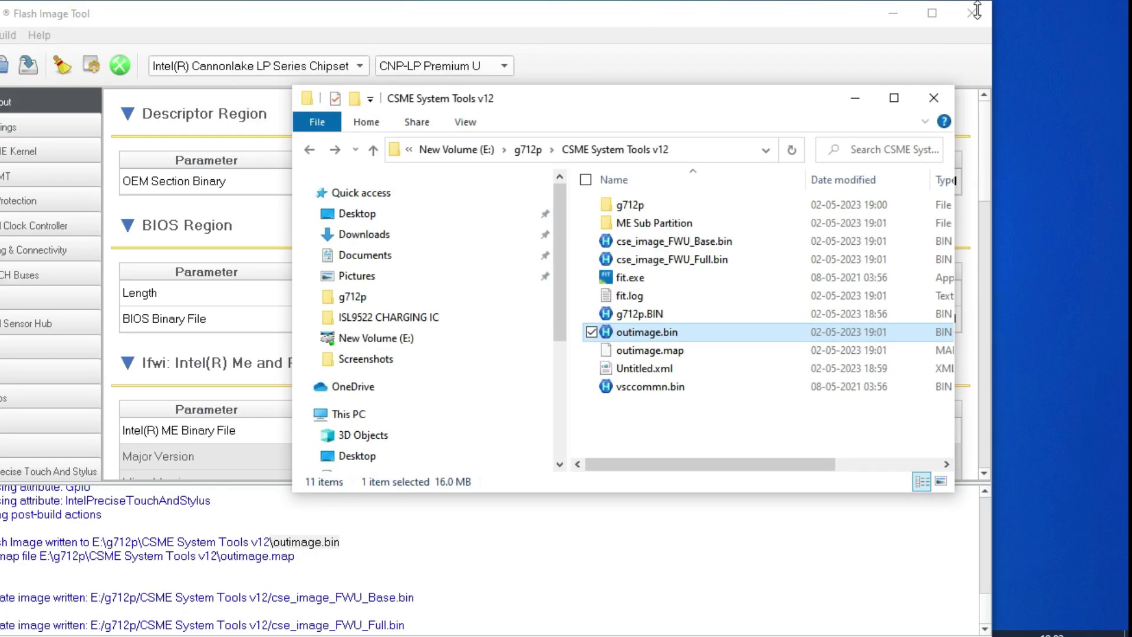
{"action": "left_click", "coordinate": [891, 12]}
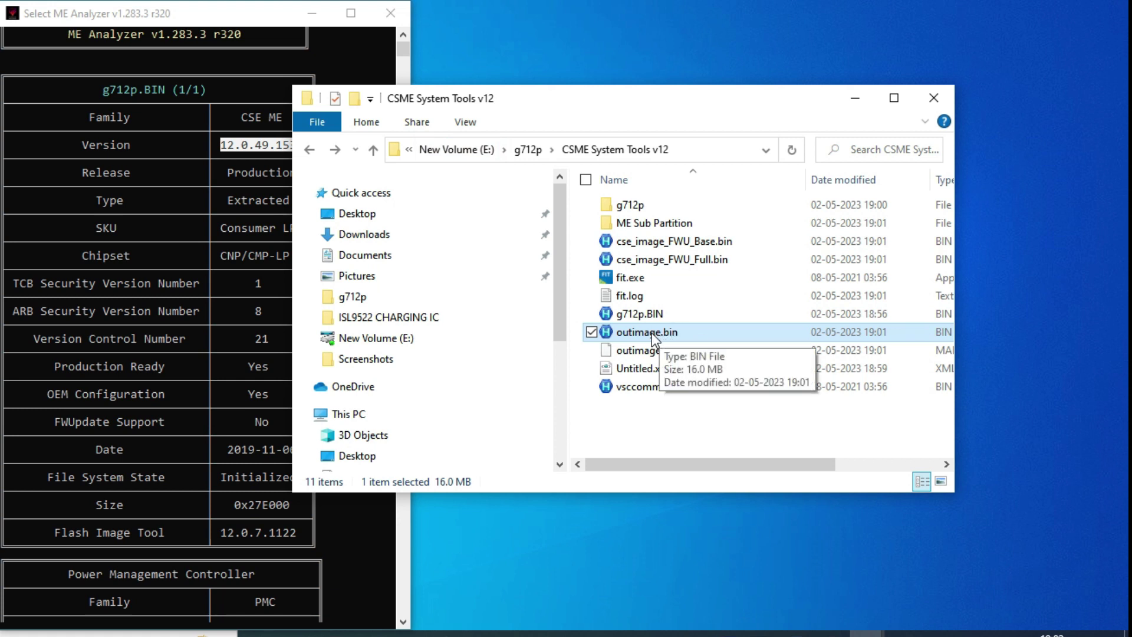
{"action": "left_click_drag", "start_coordinate": [652, 332], "coordinate": [804, 635]}
{"action": "right_click", "coordinate": [760, 632]}
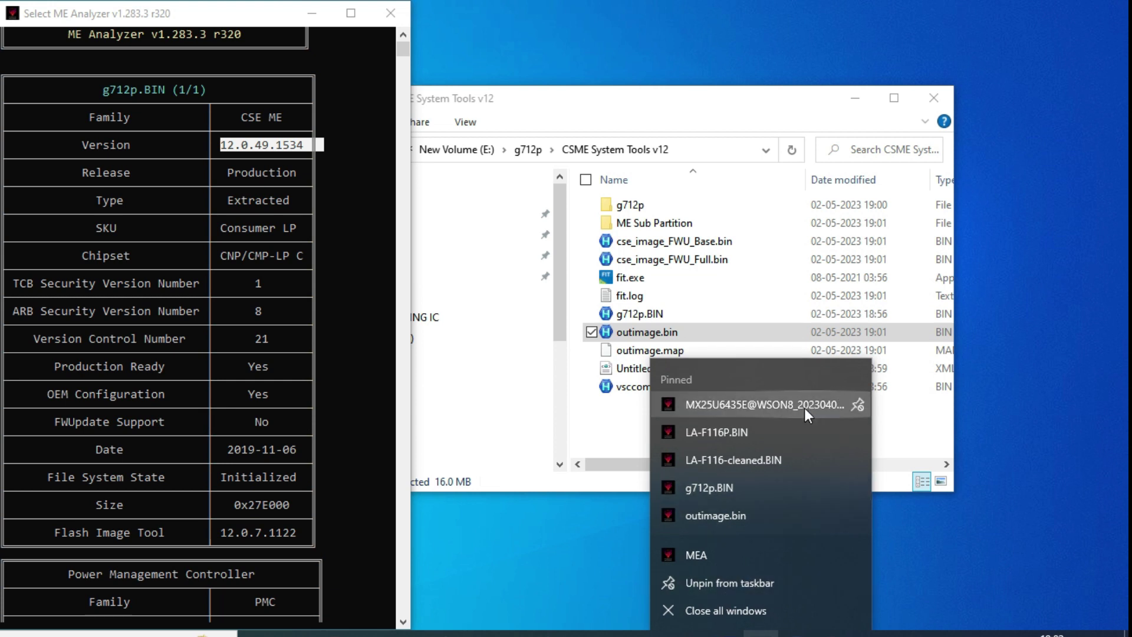
Step: Run the ME Analyzer analysis of outimage.bin with default options
{"action": "left_click", "coordinate": [746, 518]}
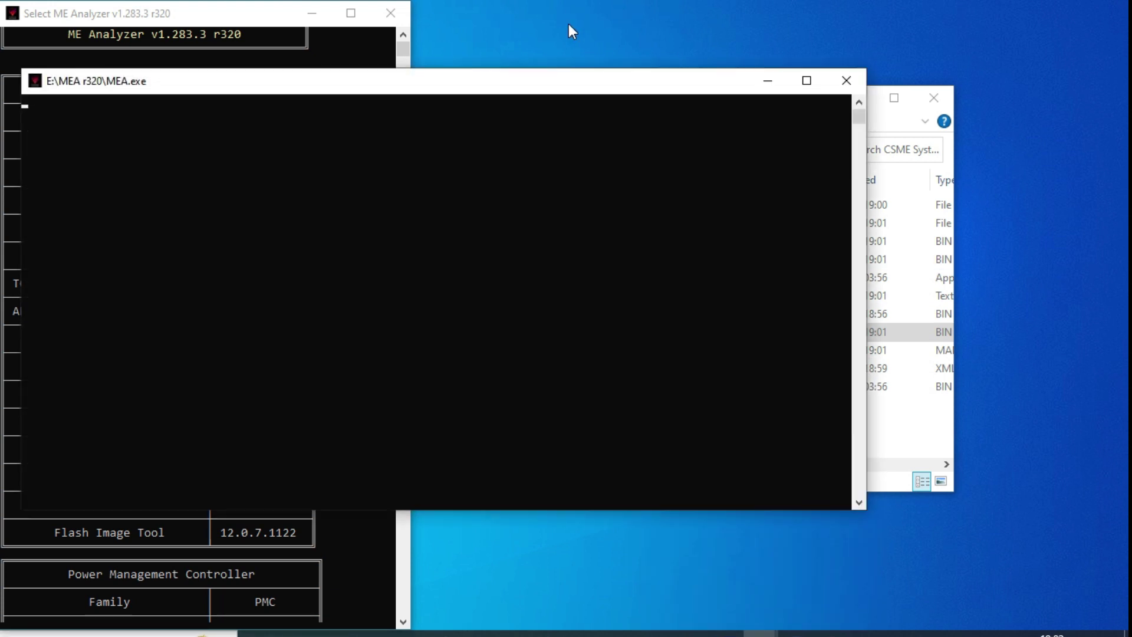
{"action": "double_click", "coordinate": [363, 69]}
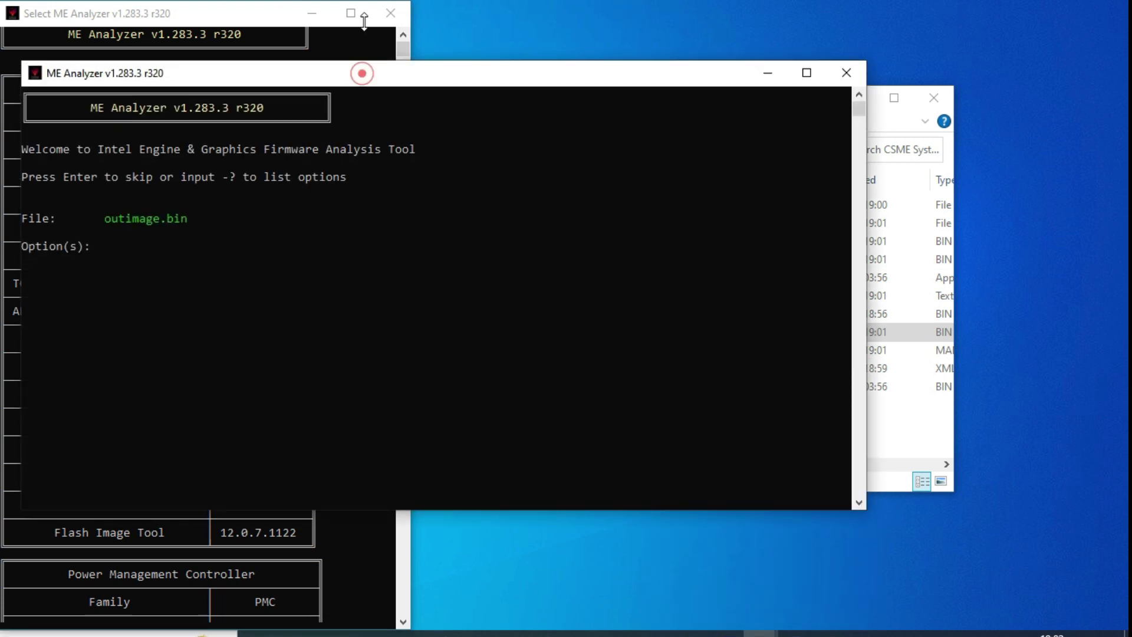
{"action": "key", "text": "Return"}
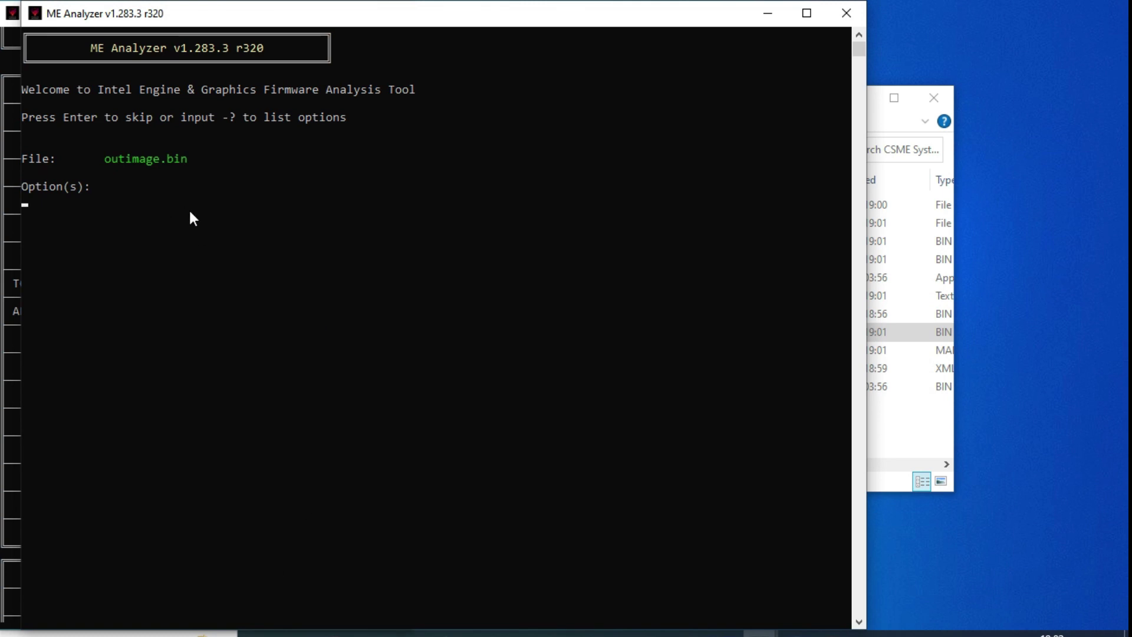
{"action": "scroll", "coordinate": [440, 242], "scroll_direction": "up", "scroll_amount": 8}
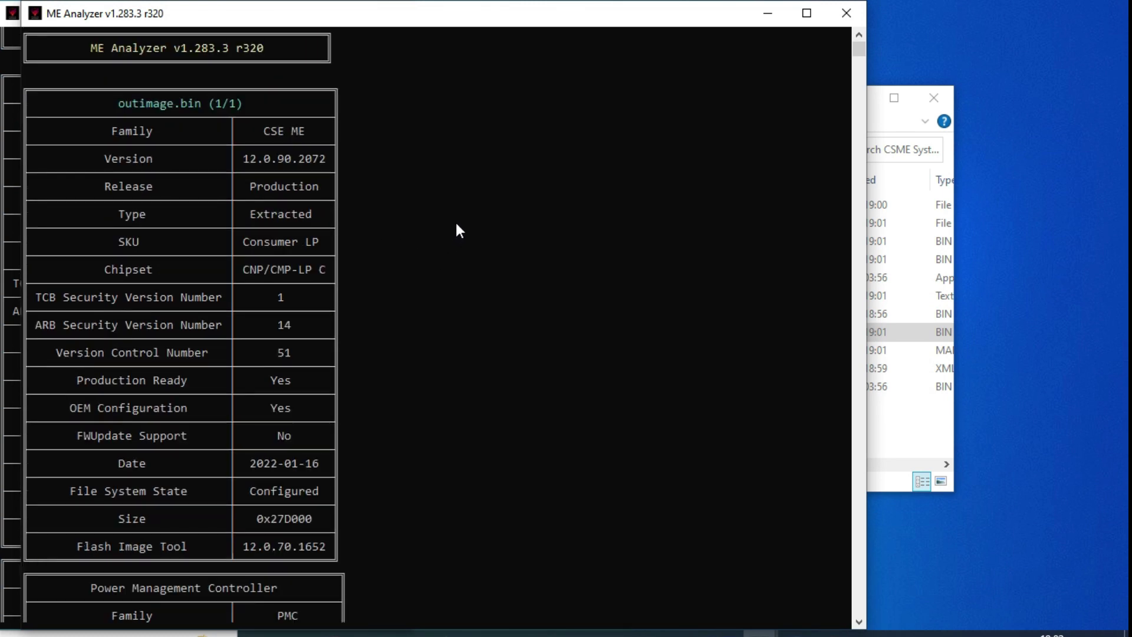
Step: Place the outimage.bin results window beside g712p.BIN and extend it to full height
{"action": "left_click_drag", "start_coordinate": [146, 15], "coordinate": [452, 57]}
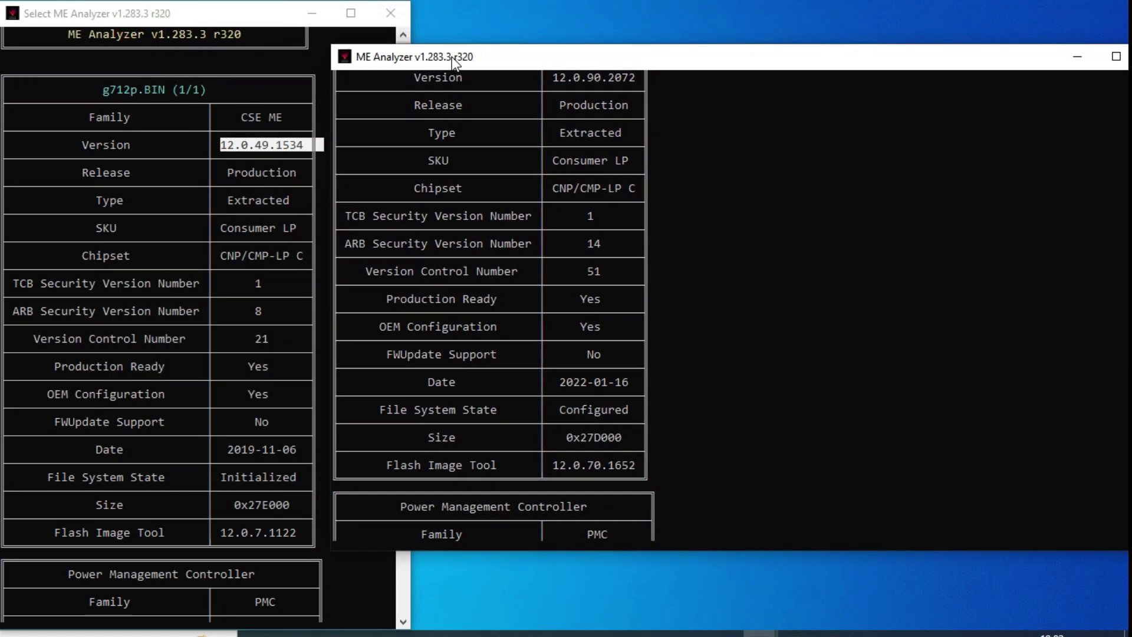
{"action": "scroll", "coordinate": [660, 370], "scroll_direction": "up", "scroll_amount": 3}
{"action": "scroll", "coordinate": [587, 384], "scroll_direction": "down", "scroll_amount": 1}
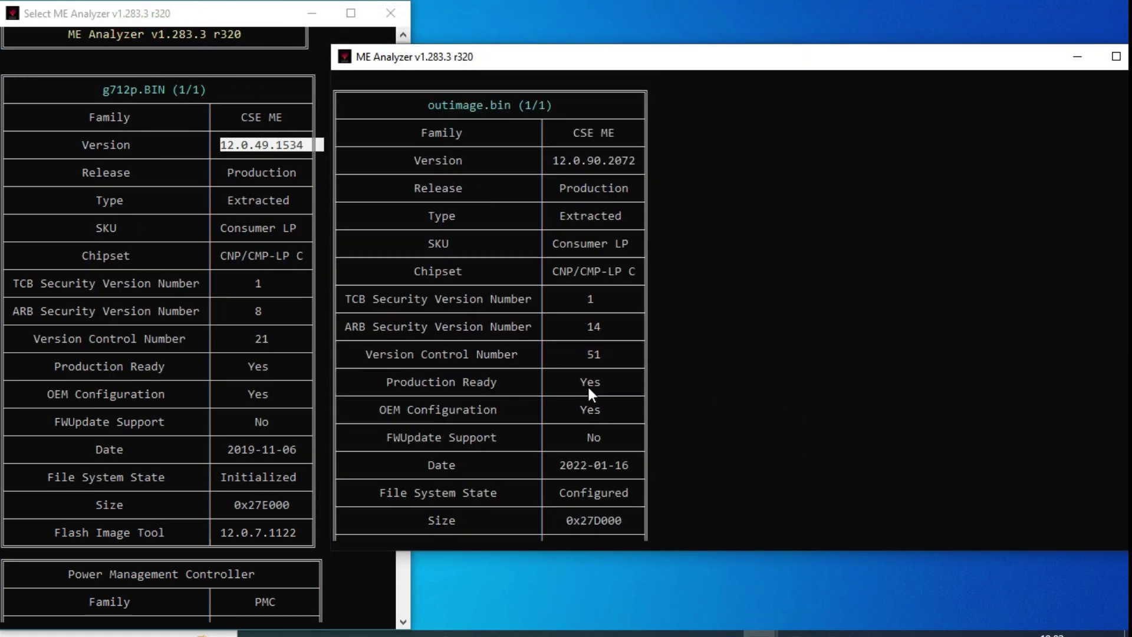
{"action": "left_click_drag", "start_coordinate": [764, 550], "coordinate": [755, 617]}
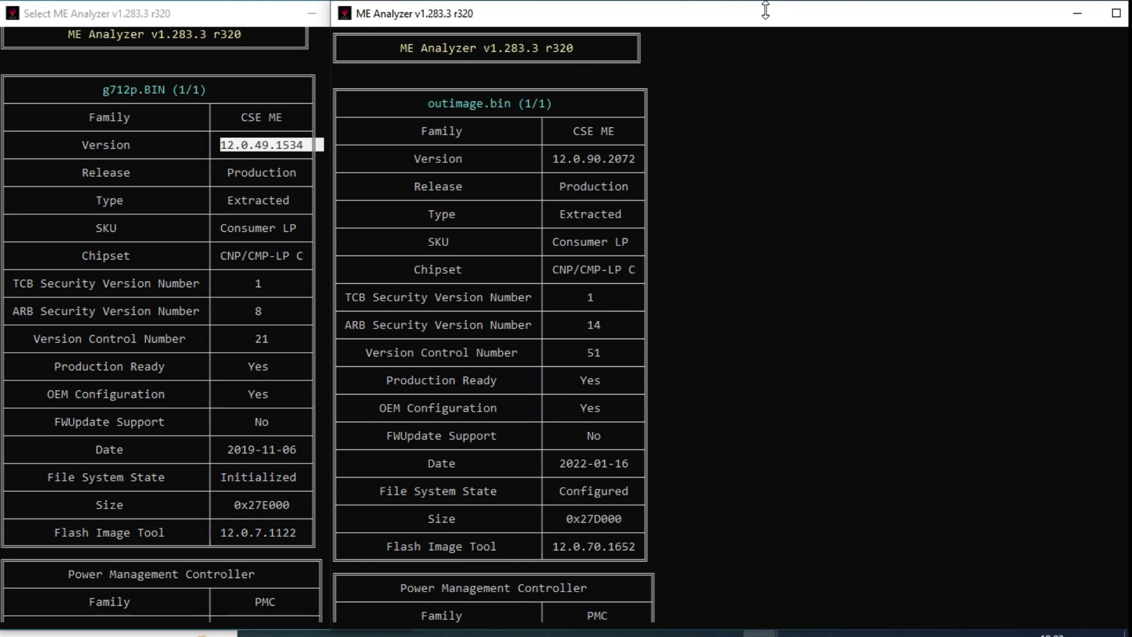
Step: Resize the outimage.bin analysis window next to g712p.BIN, then bring the CSME System Tools v12 folder forward
{"action": "left_click_drag", "start_coordinate": [327, 235], "coordinate": [391, 236]}
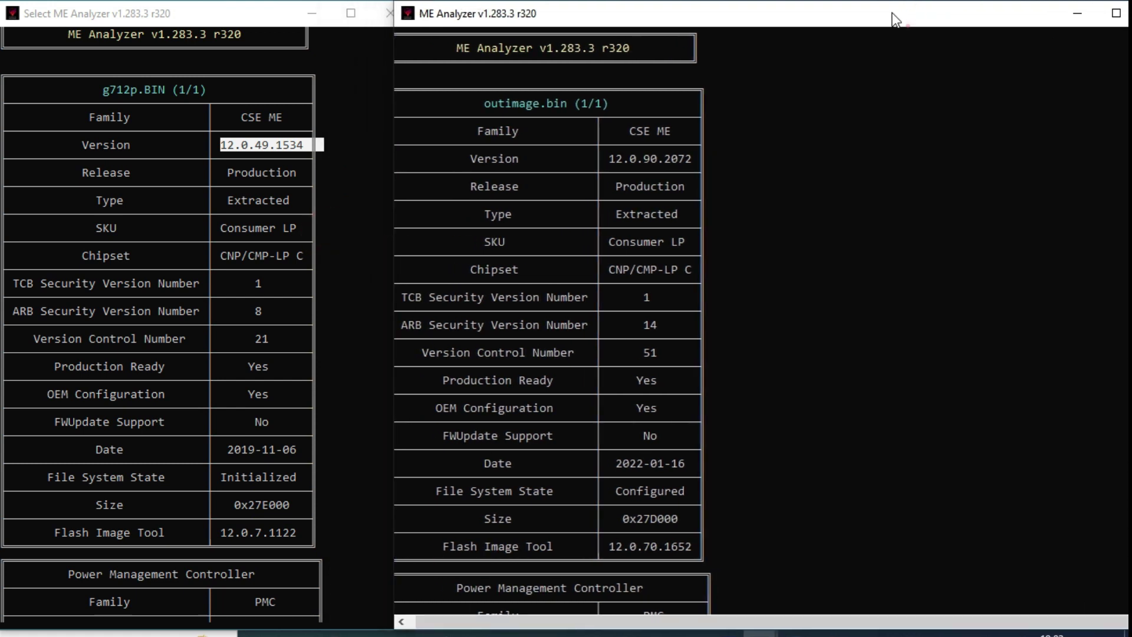
{"action": "left_click_drag", "start_coordinate": [903, 13], "coordinate": [722, 14]}
{"action": "left_click_drag", "start_coordinate": [996, 232], "coordinate": [561, 266]}
{"action": "left_click_drag", "start_coordinate": [359, 18], "coordinate": [537, 31]}
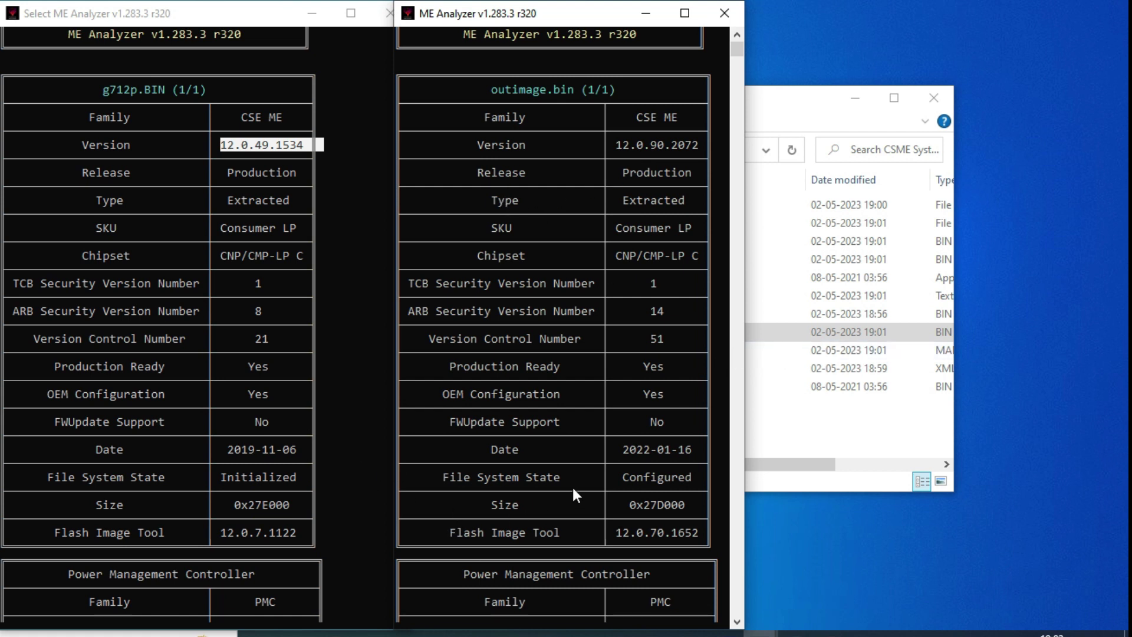
{"action": "left_click", "coordinate": [803, 449]}
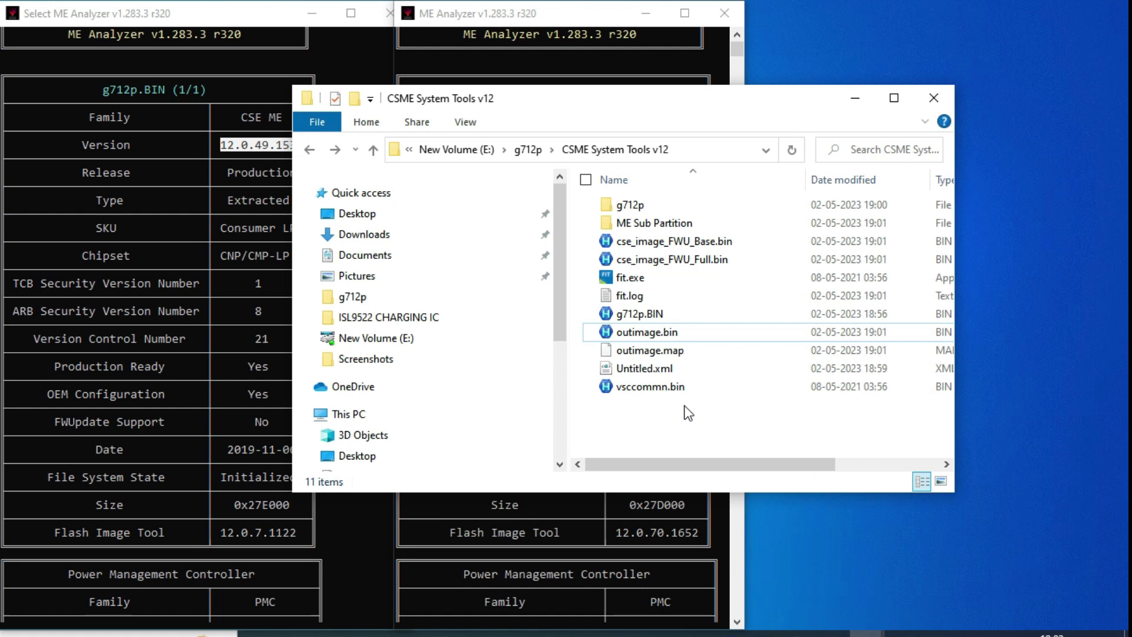